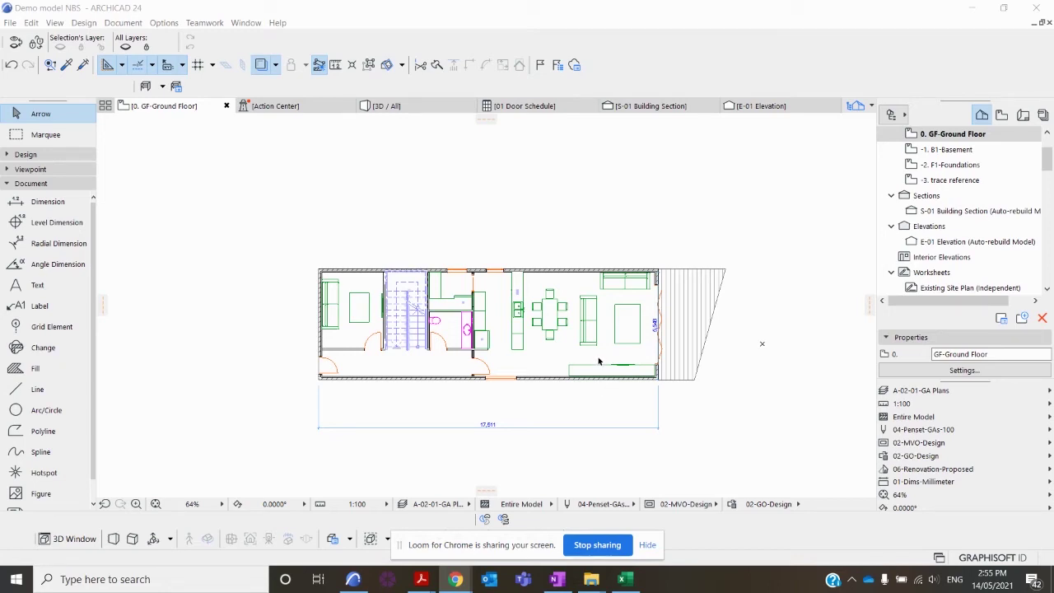
# Review the project's classification systems, then close that window.
pyautogui.click(165, 23)
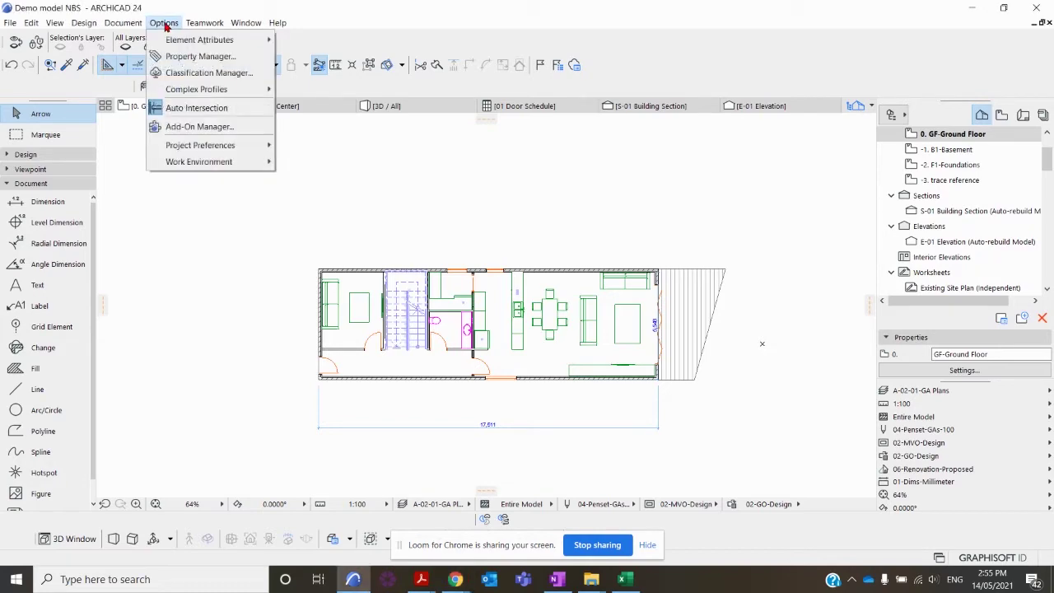
pyautogui.click(210, 73)
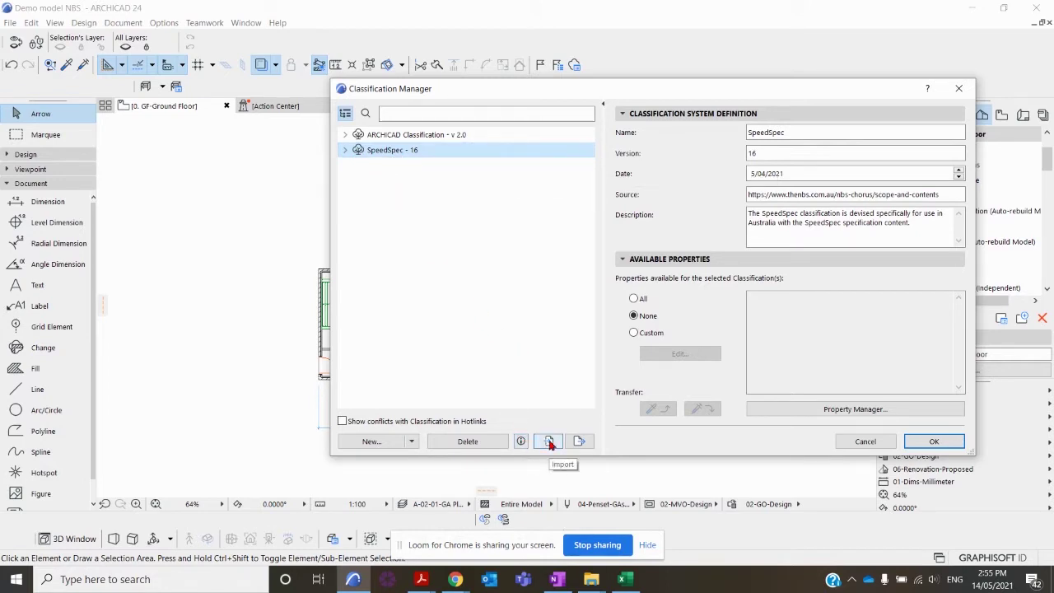
pyautogui.click(933, 441)
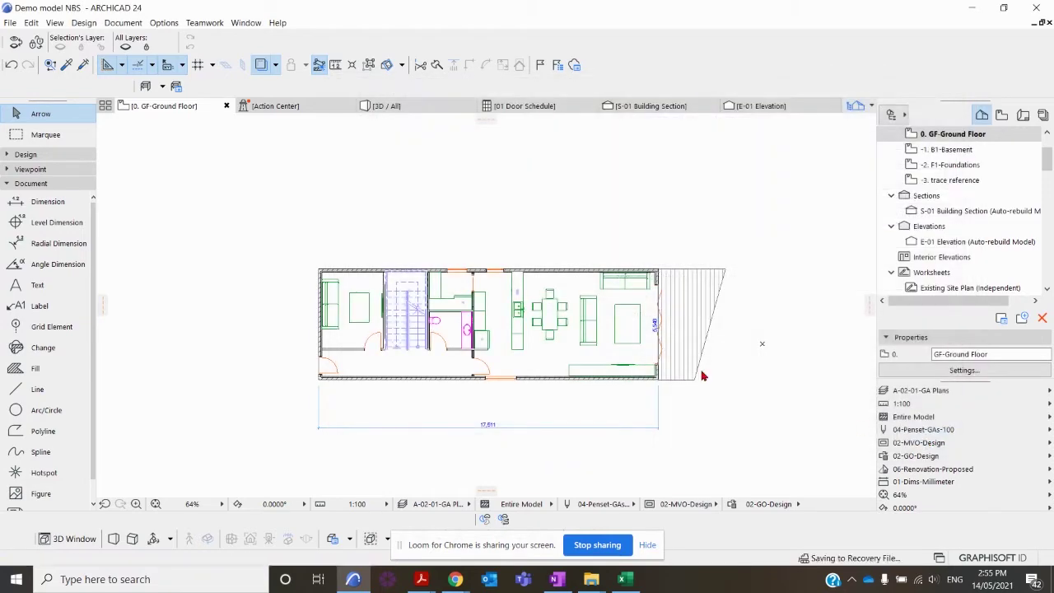
# Show the NBS Chorus Connect palette from Window > Palettes.
pyautogui.click(243, 23)
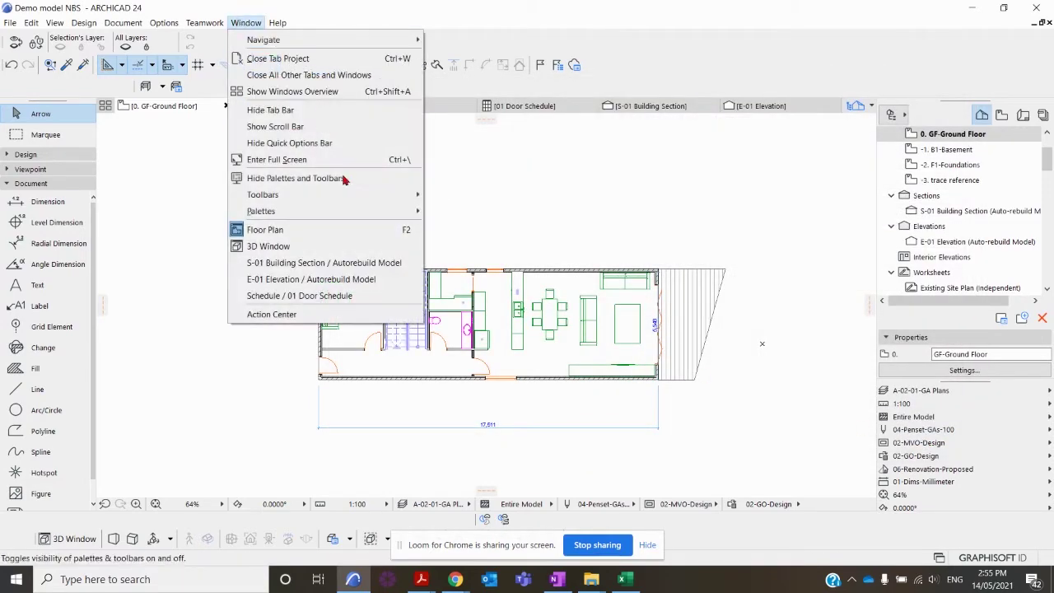
pyautogui.moveTo(346, 211)
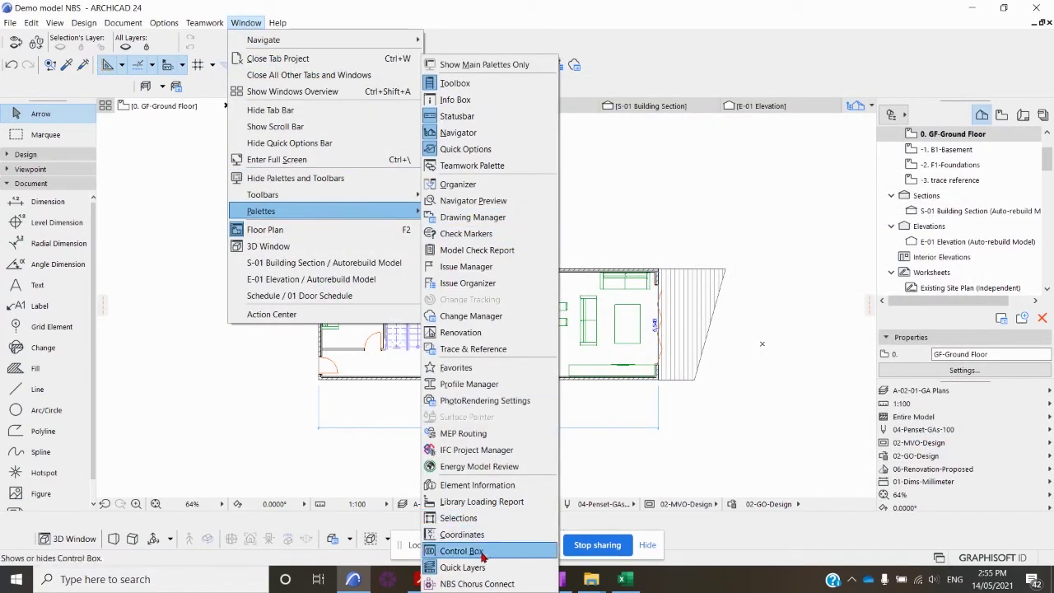
pyautogui.click(484, 584)
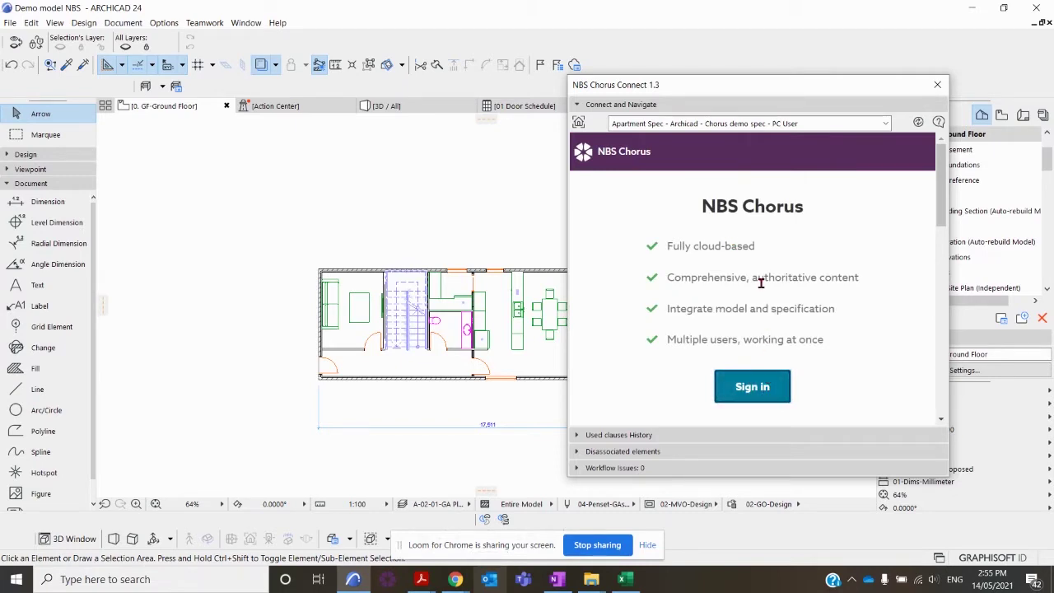
pyautogui.scroll(-2, 761, 283)
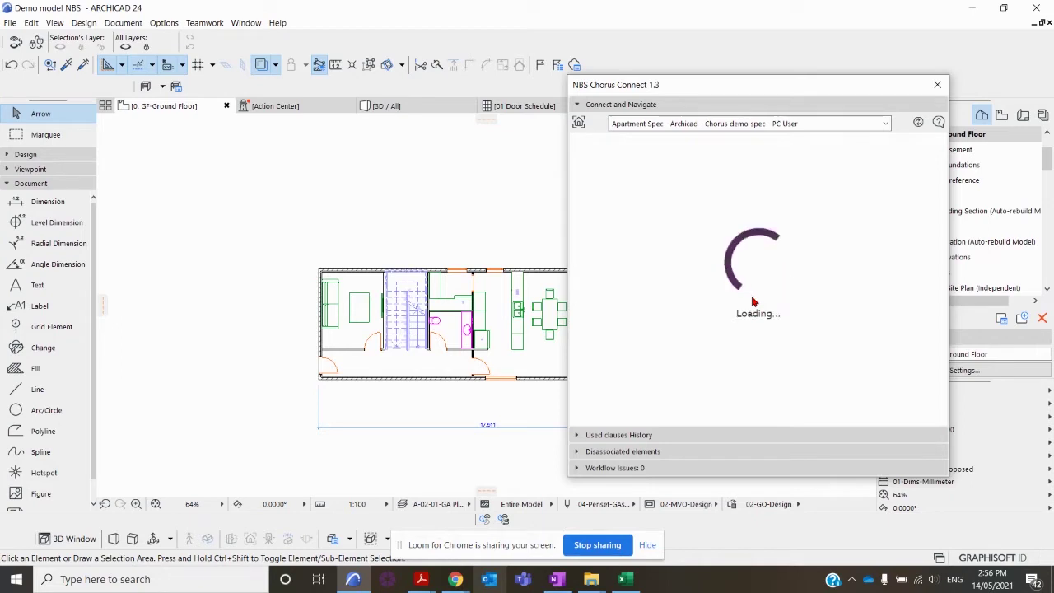
# Search the NBS projects for 'apartment' and open the Apartment - speed spec project.
pyautogui.click(634, 321)
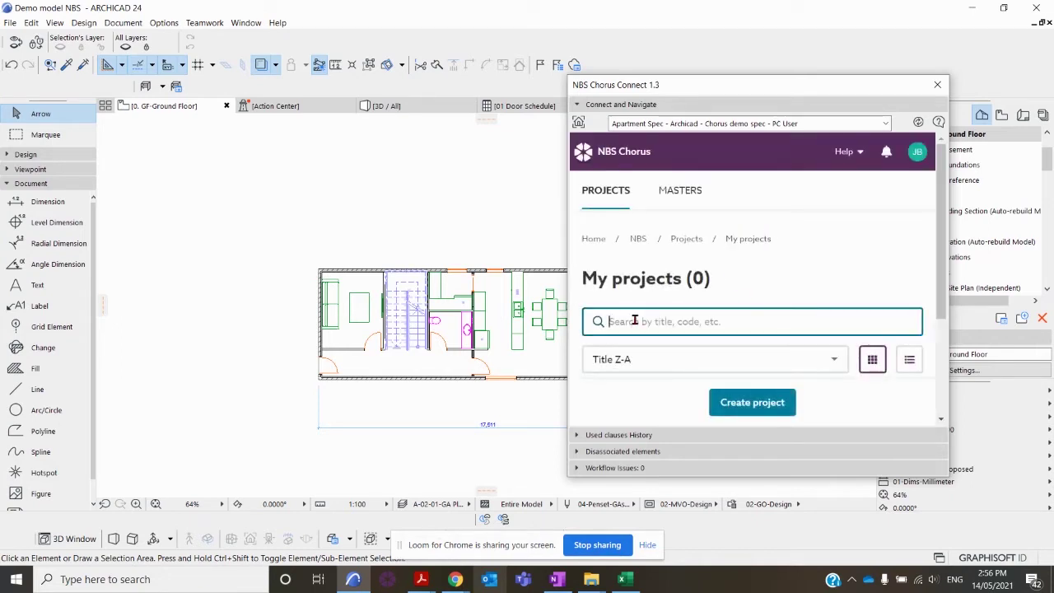
pyautogui.write('apart')
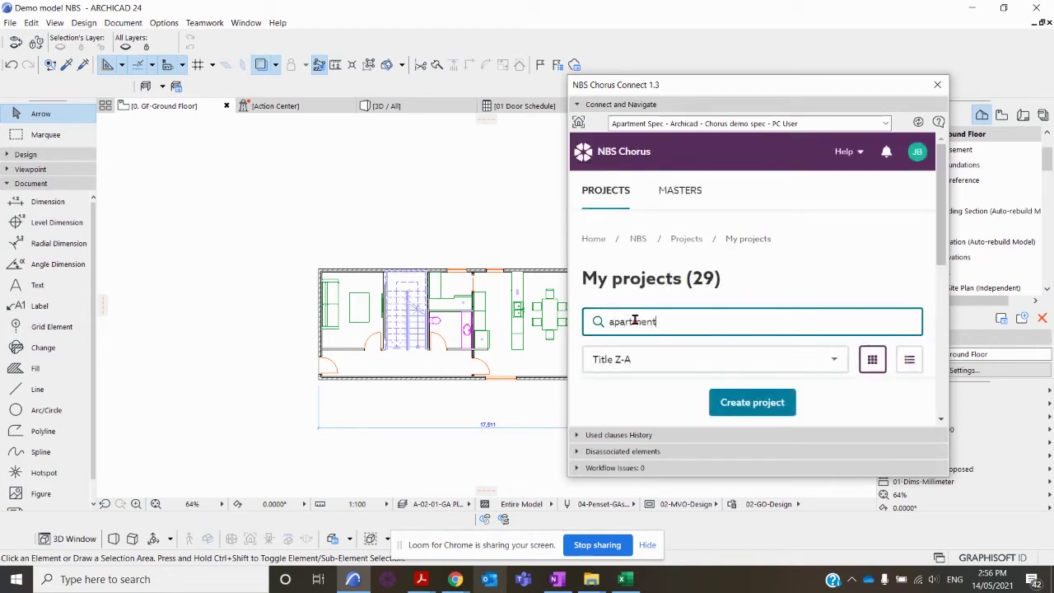
pyautogui.write('ment')
pyautogui.scroll(-3, 695, 267)
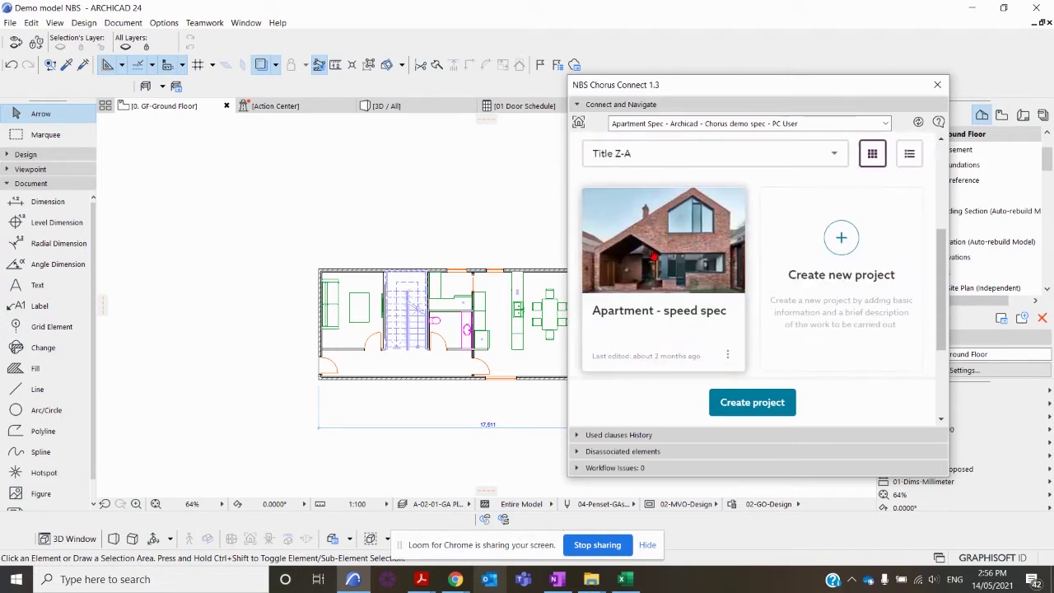
pyautogui.click(653, 254)
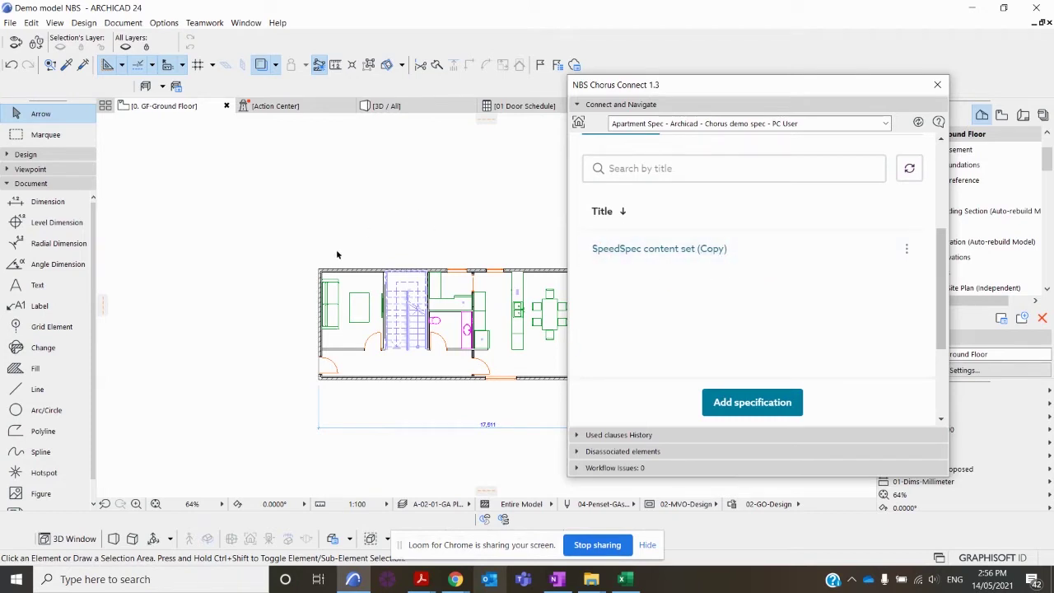
pyautogui.scroll(-3, 475, 203)
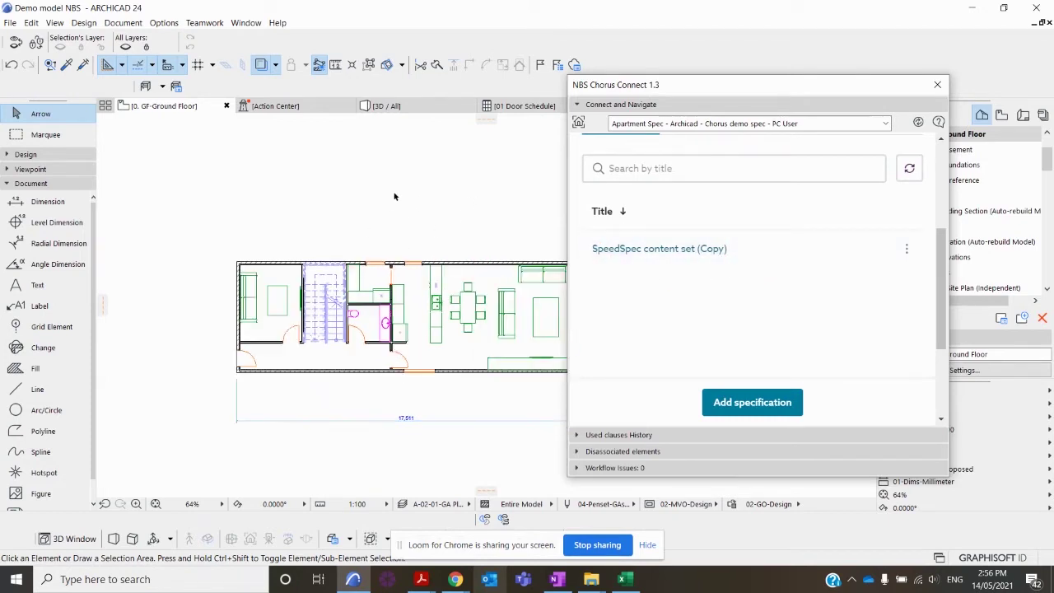
# Associate SpeedSpec content set (Copy) with the model, choosing SpeedSpec (16) as default classification.
pyautogui.click(907, 252)
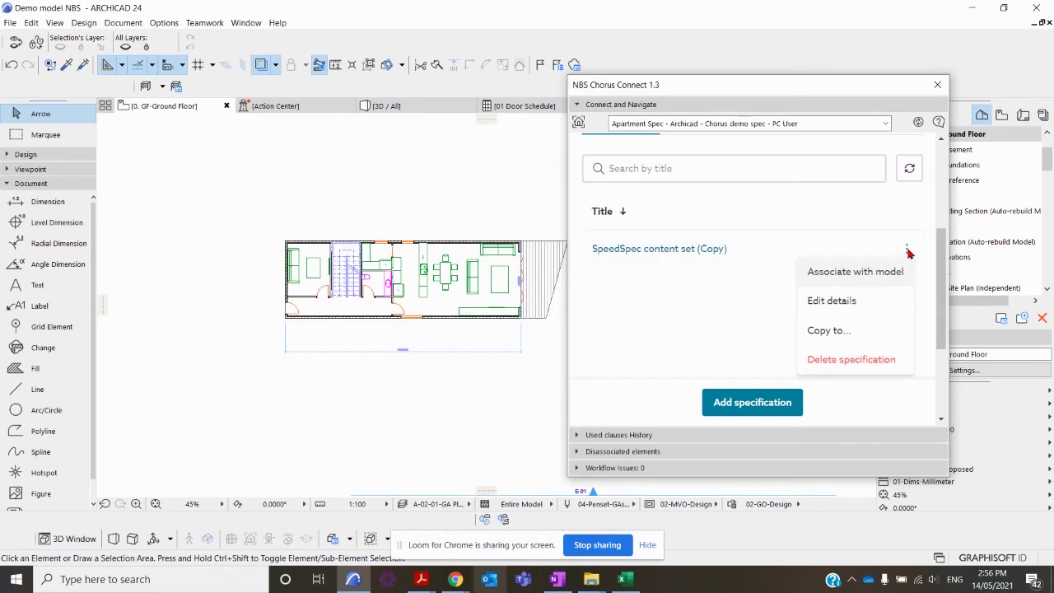
pyautogui.click(857, 276)
pyautogui.click(859, 319)
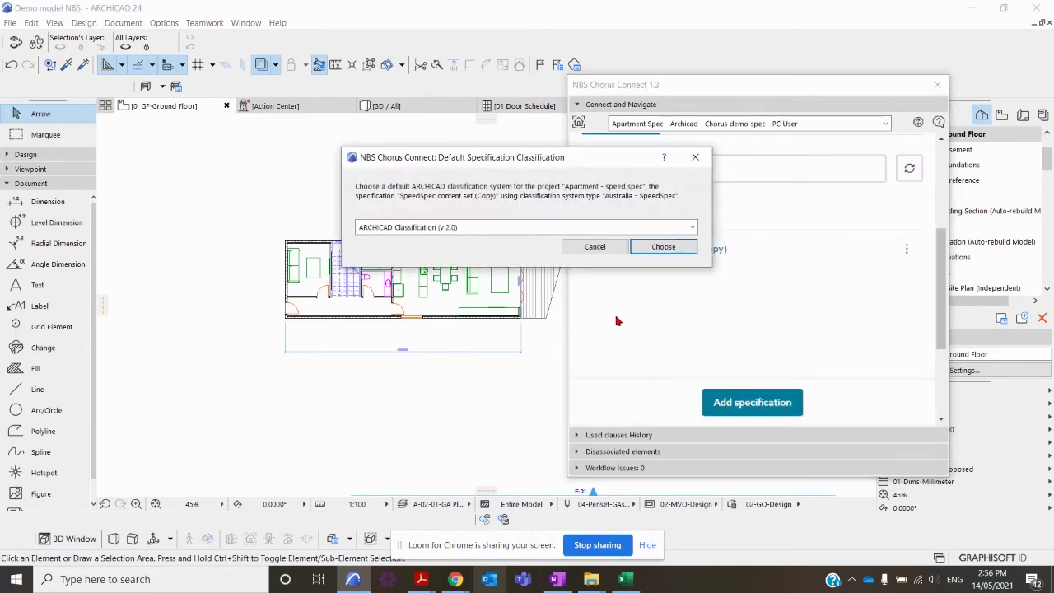
pyautogui.click(529, 230)
pyautogui.click(406, 257)
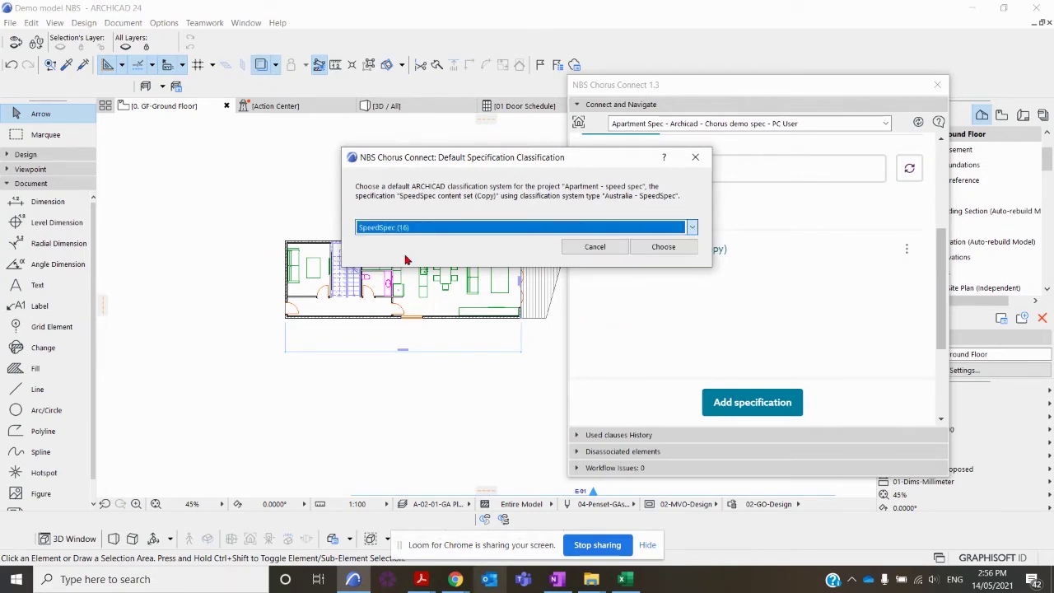
pyautogui.click(659, 246)
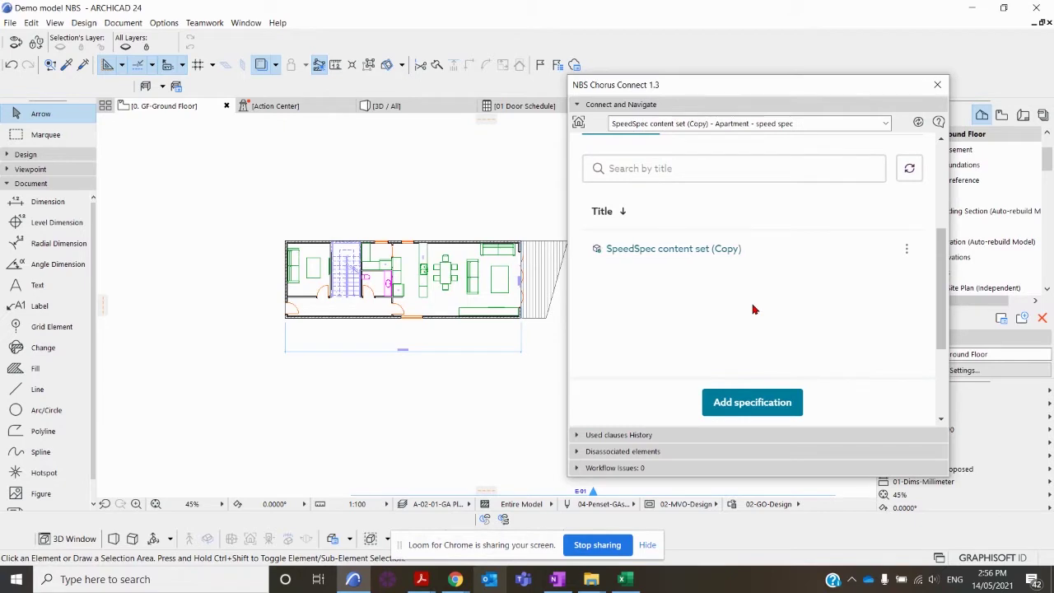
# Open the SpeedSpec content set (Copy) clauses and filter them by 'door'.
pyautogui.click(653, 251)
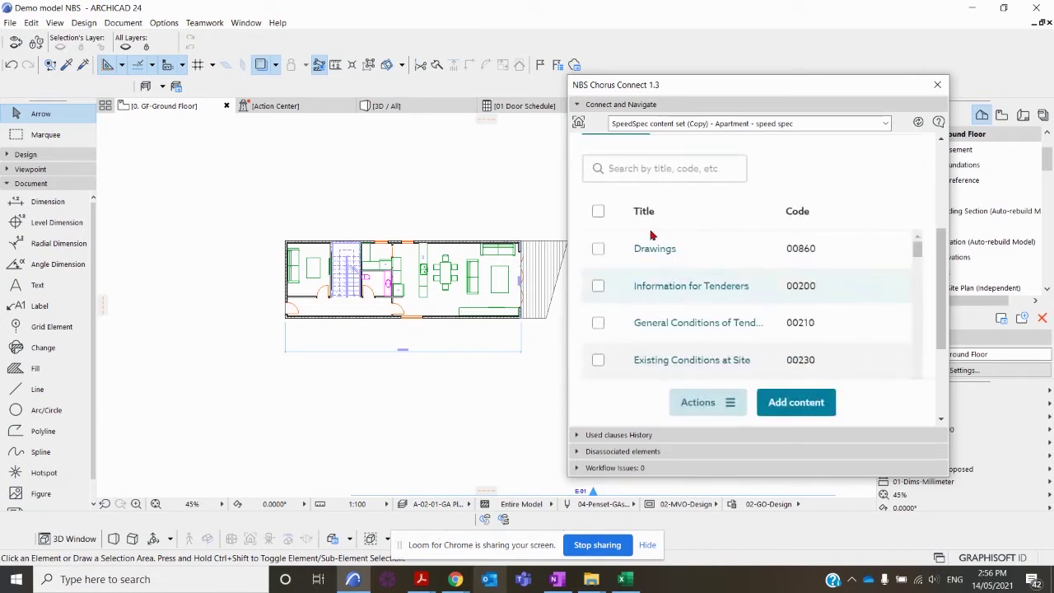
pyautogui.click(638, 171)
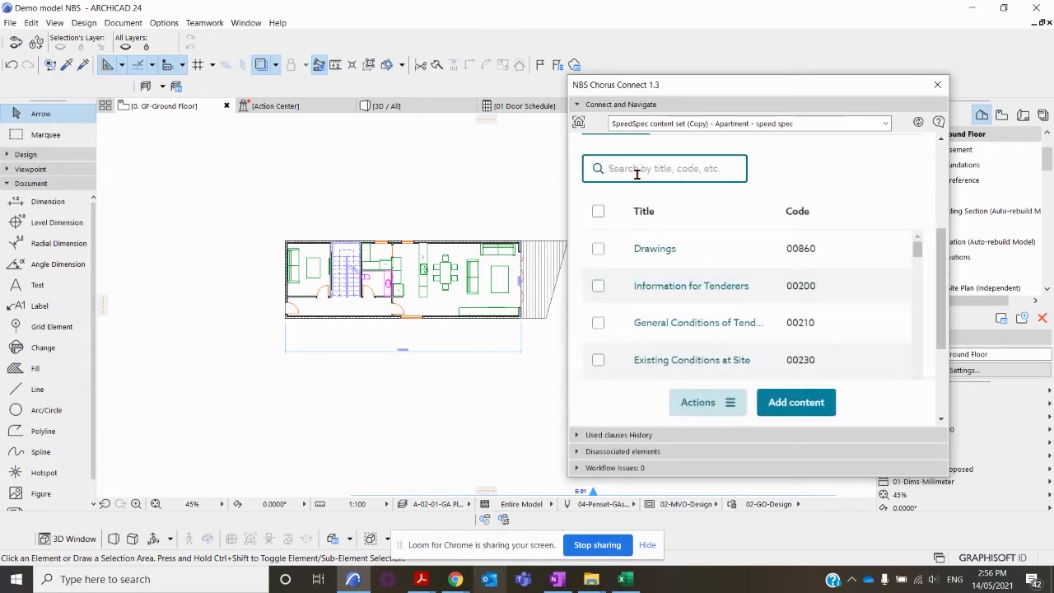
pyautogui.write('door')
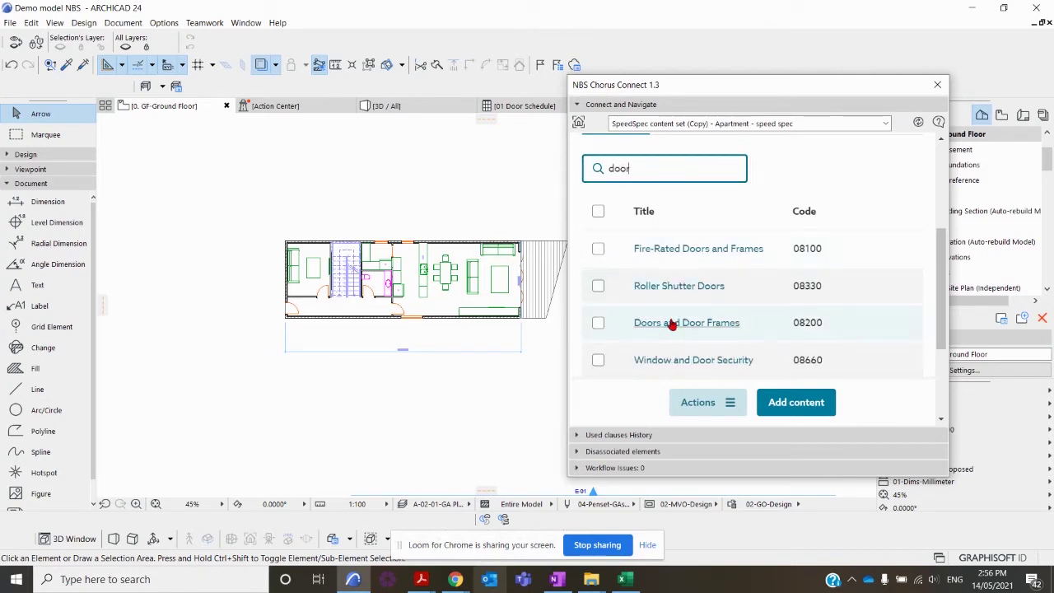
pyautogui.scroll(5, 329, 323)
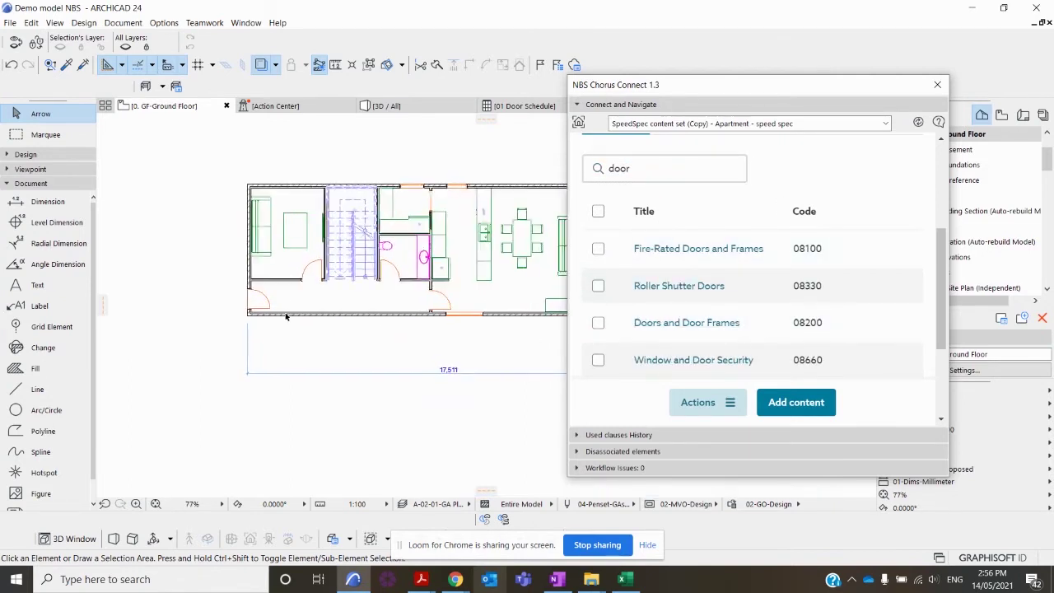
# Select the four plan doors, from the lower-left door to the lower-right door.
pyautogui.click(265, 304)
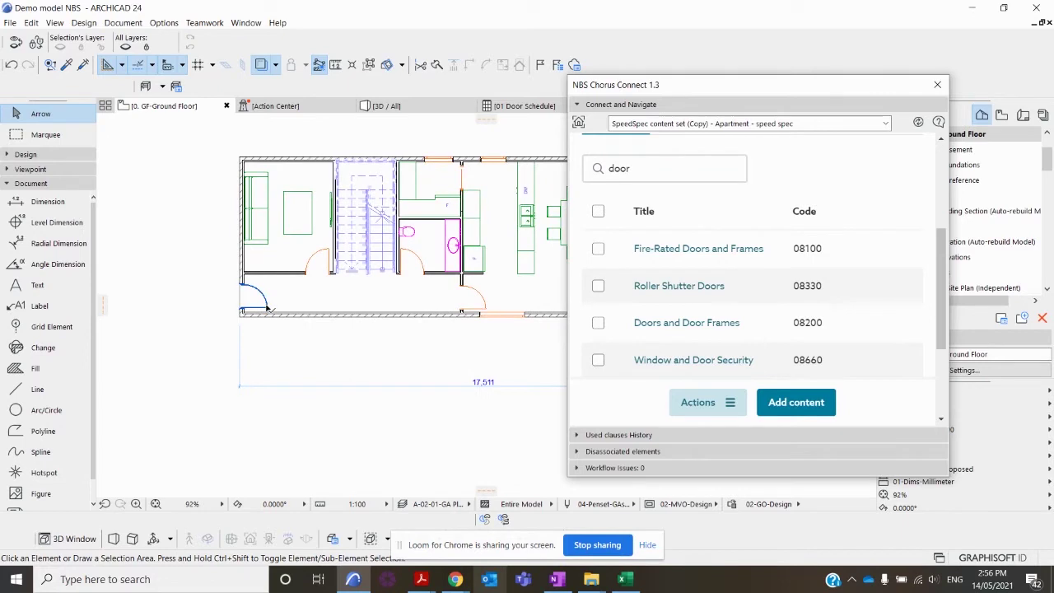
pyautogui.keyDown('shift'); pyautogui.click(327, 257); pyautogui.keyUp('shift')
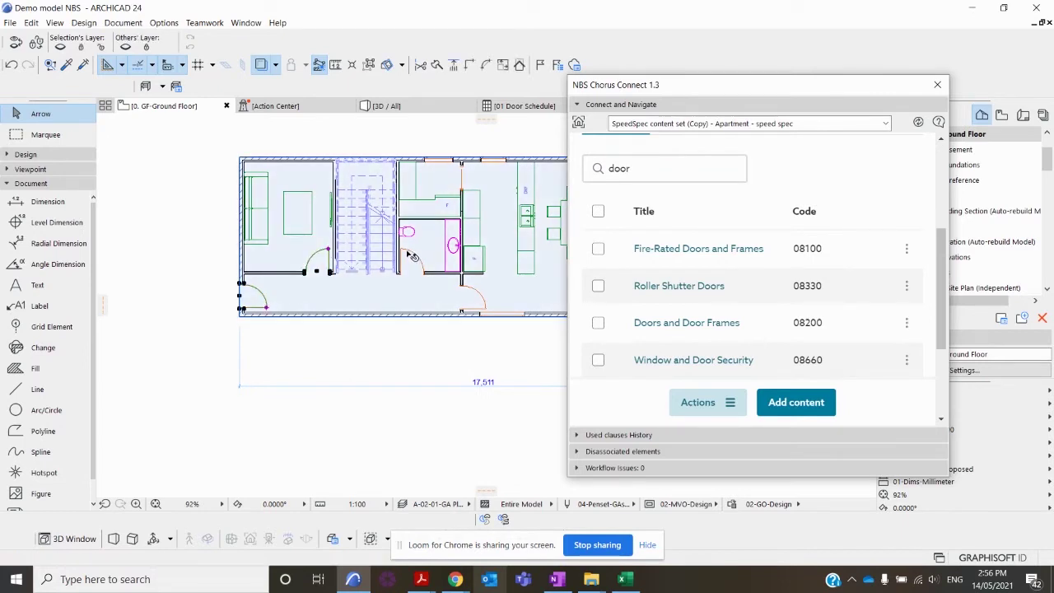
pyautogui.keyDown('shift'); pyautogui.click(403, 251); pyautogui.keyUp('shift')
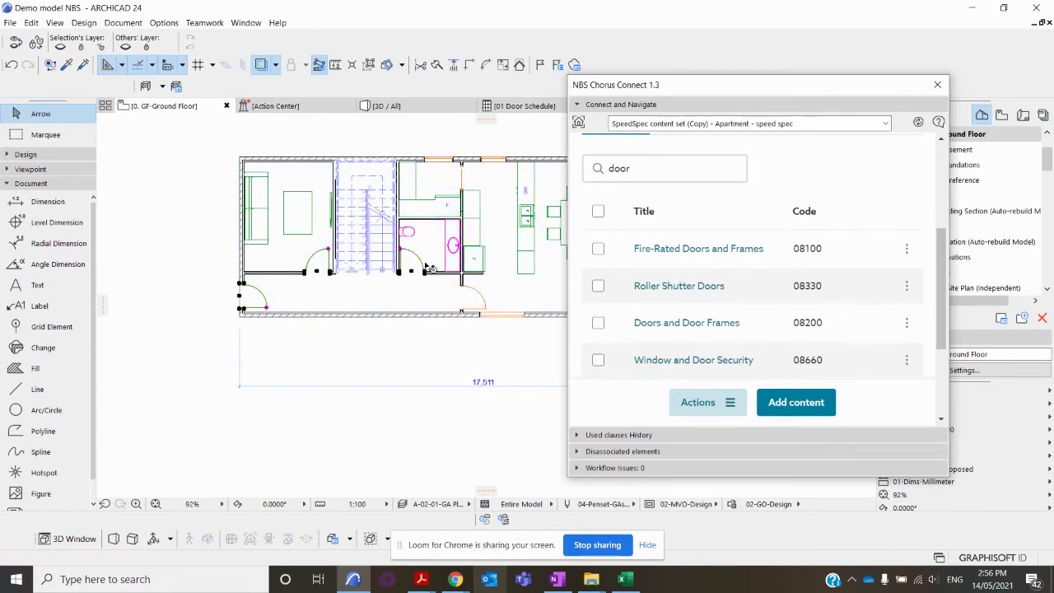
pyautogui.keyDown('shift'); pyautogui.click(494, 313); pyautogui.keyUp('shift')
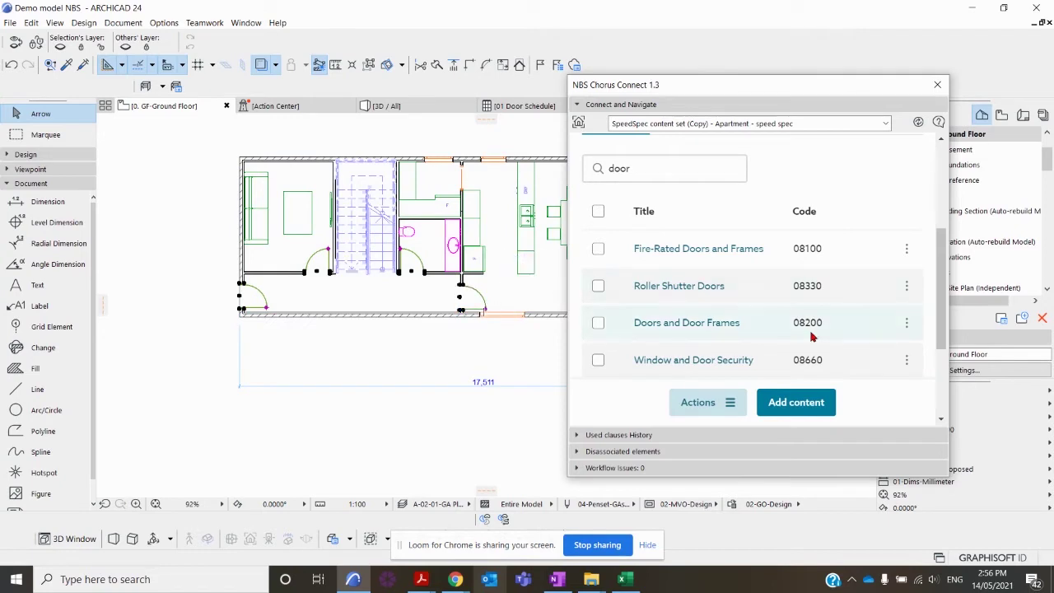
# Associate the selected doors with the Doors and Door Frames 08200 section.
pyautogui.click(906, 323)
pyautogui.click(864, 349)
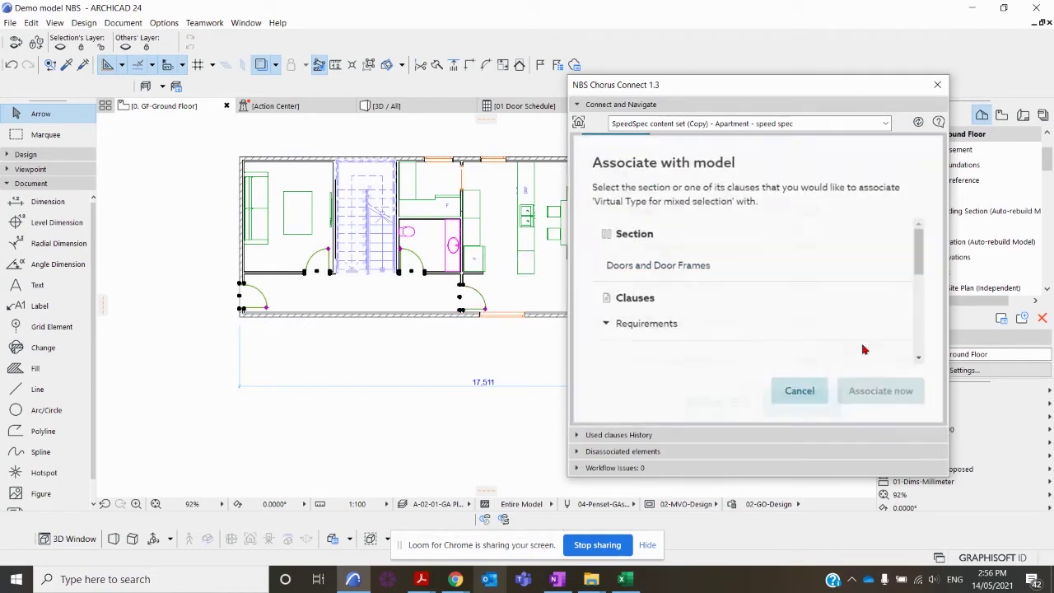
pyautogui.click(645, 272)
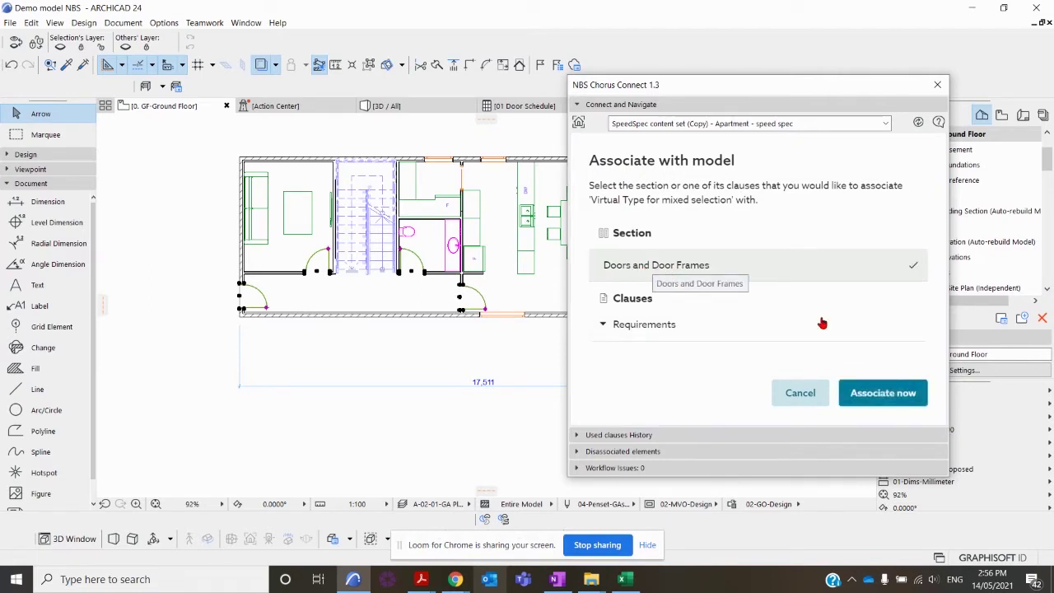
pyautogui.click(877, 392)
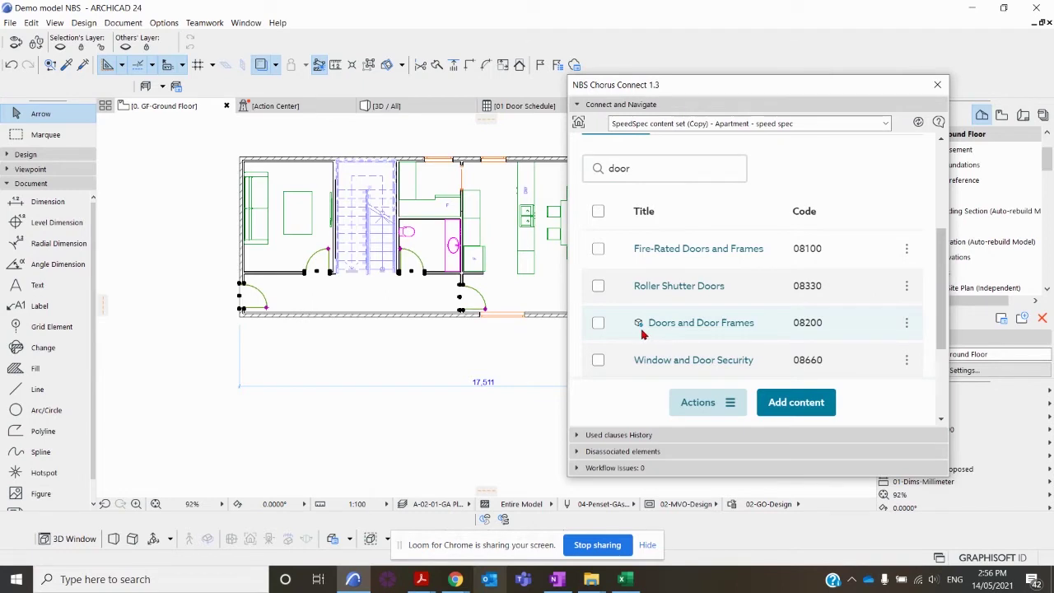
pyautogui.moveTo(640, 327)
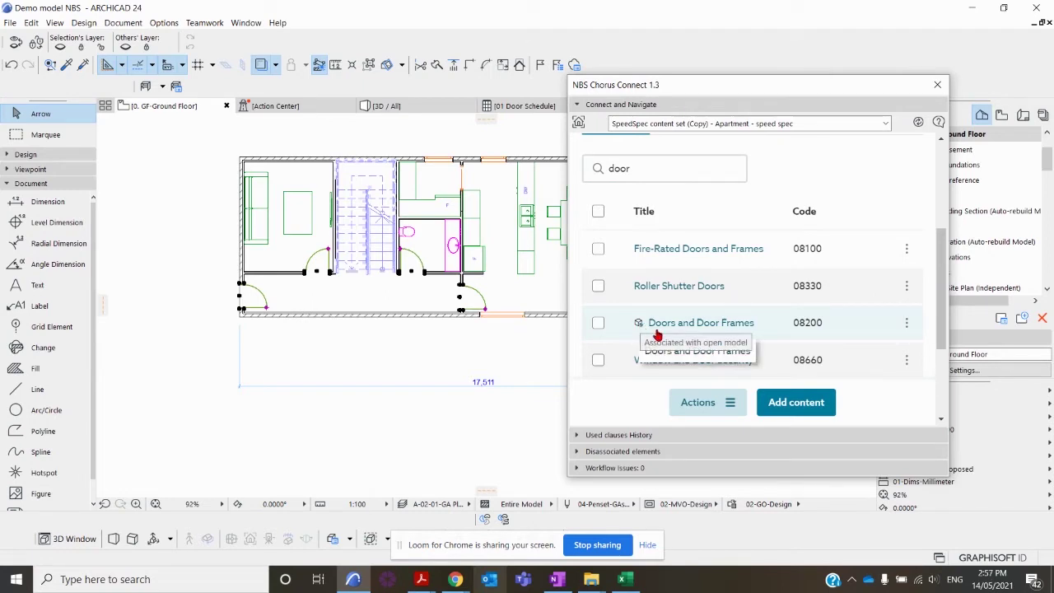
# Deselect the doors and label the lower-left door, dragging the tag below the wall.
pyautogui.click(384, 361)
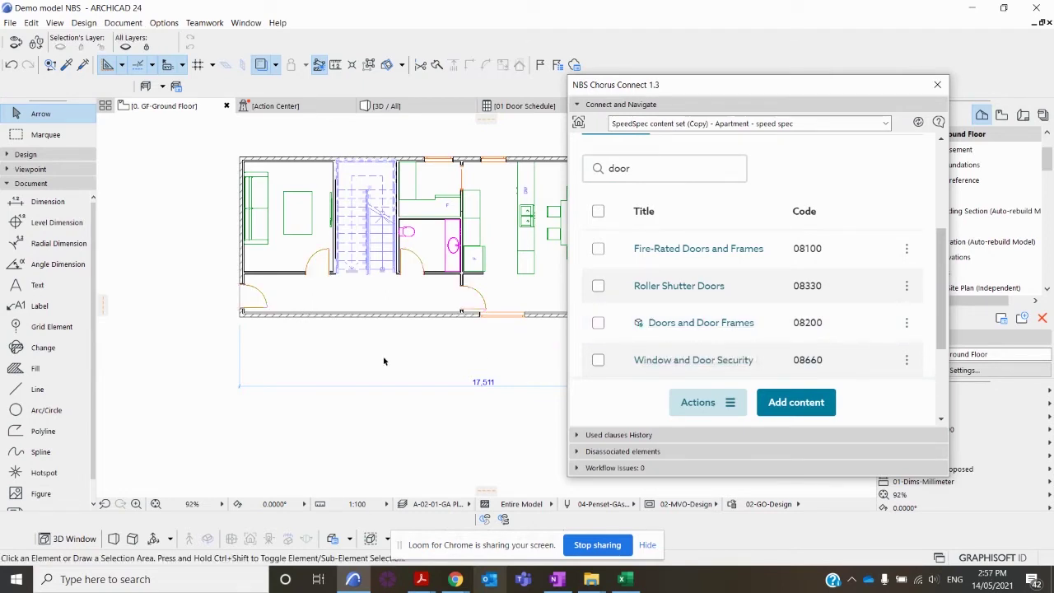
pyautogui.click(30, 306)
pyautogui.scroll(2, 189, 311)
pyautogui.scroll(1, 200, 309)
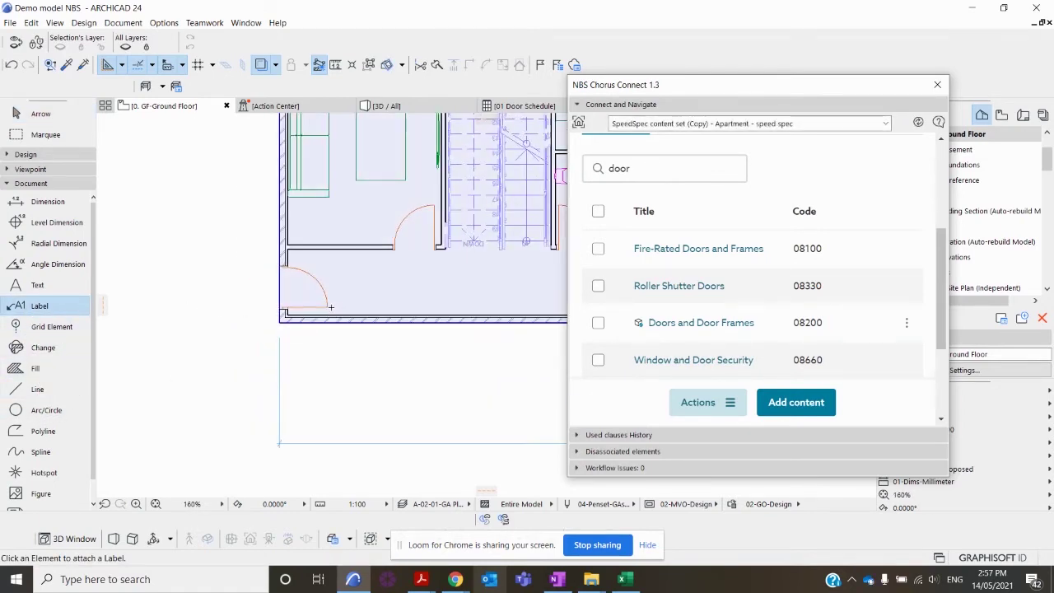
pyautogui.click(330, 307)
pyautogui.click(425, 259)
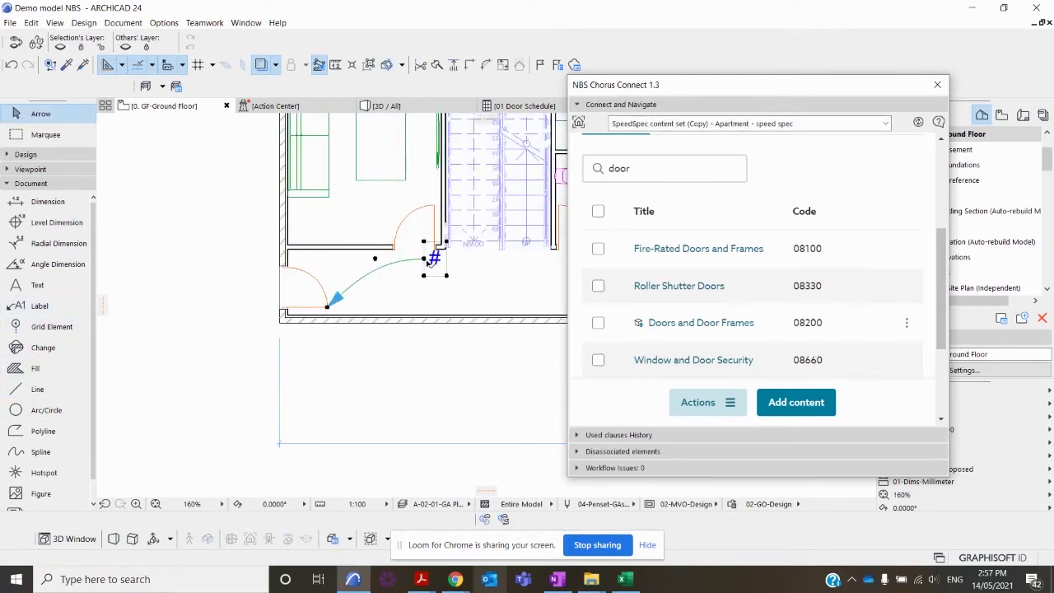
pyautogui.moveTo(425, 262); pyautogui.dragTo(431, 370)
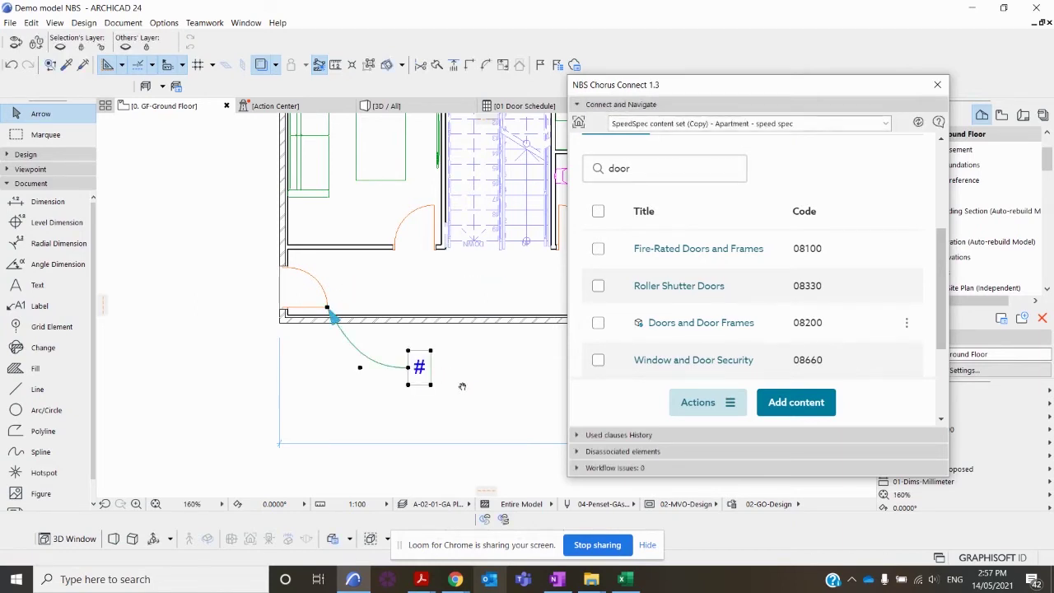
pyautogui.moveTo(467, 383); pyautogui.dragTo(333, 377, button='middle')
# Change the new label to a Classification and Properties Label 24.
pyautogui.hotkey('ctrl', 't')
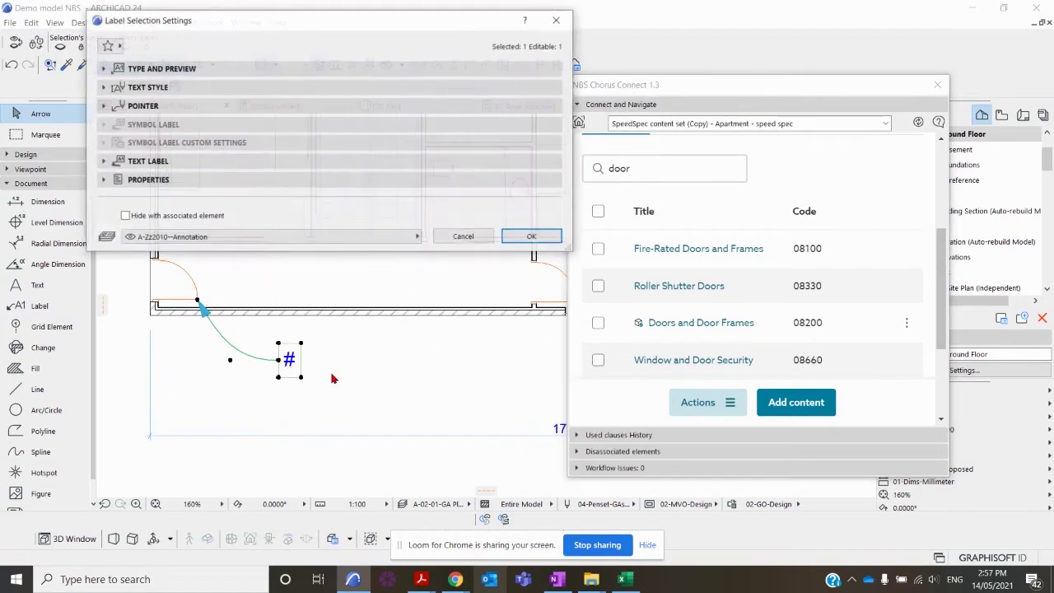
pyautogui.click(120, 69)
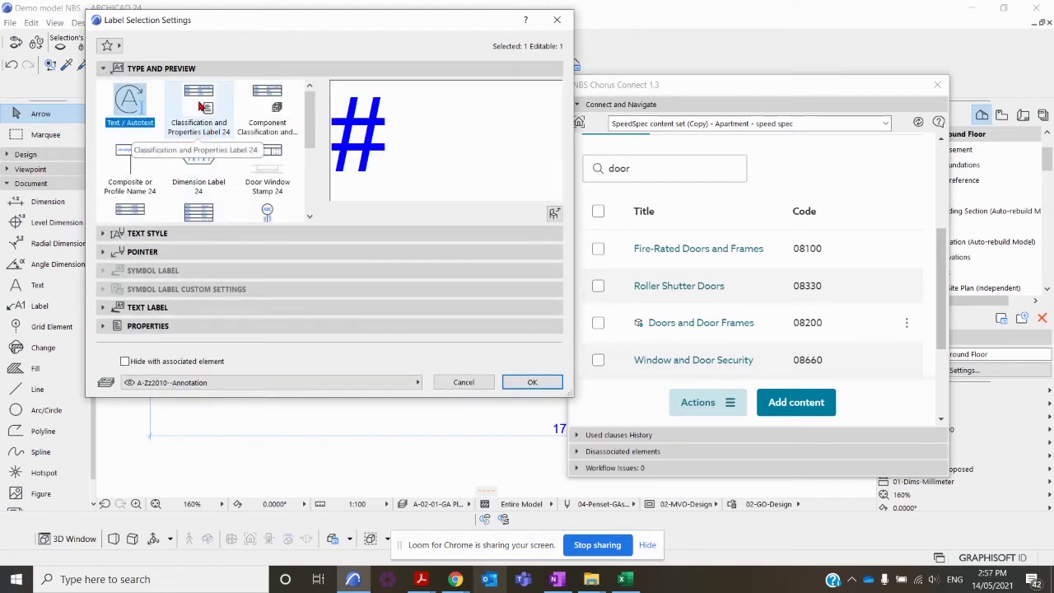
pyautogui.click(202, 107)
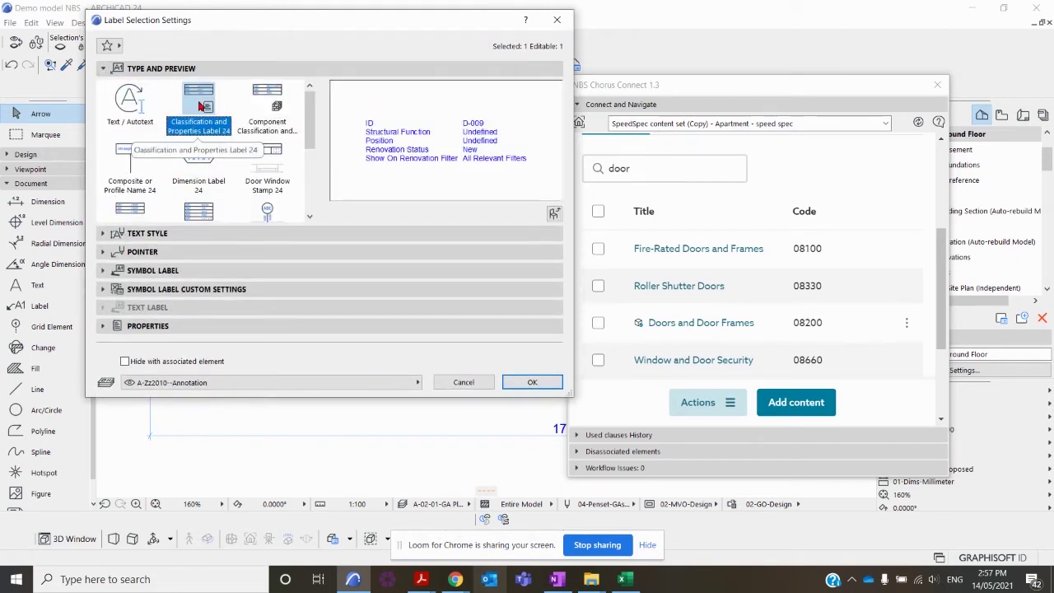
# Set the label's custom data to Create Sorting with Row 1 showing SpeedSpec - 16.
pyautogui.click(104, 290)
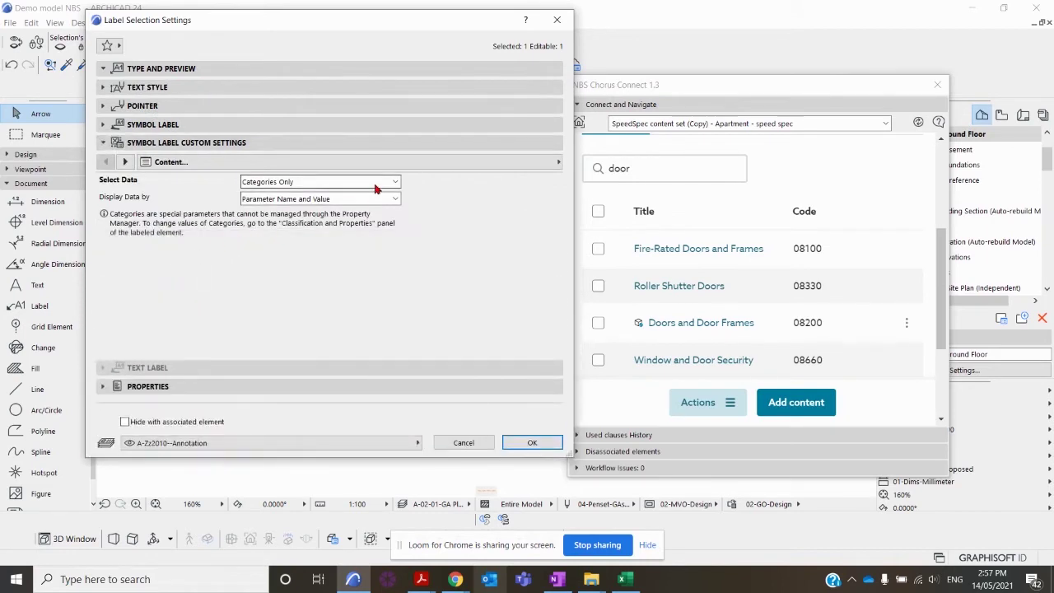
pyautogui.click(374, 182)
pyautogui.click(330, 201)
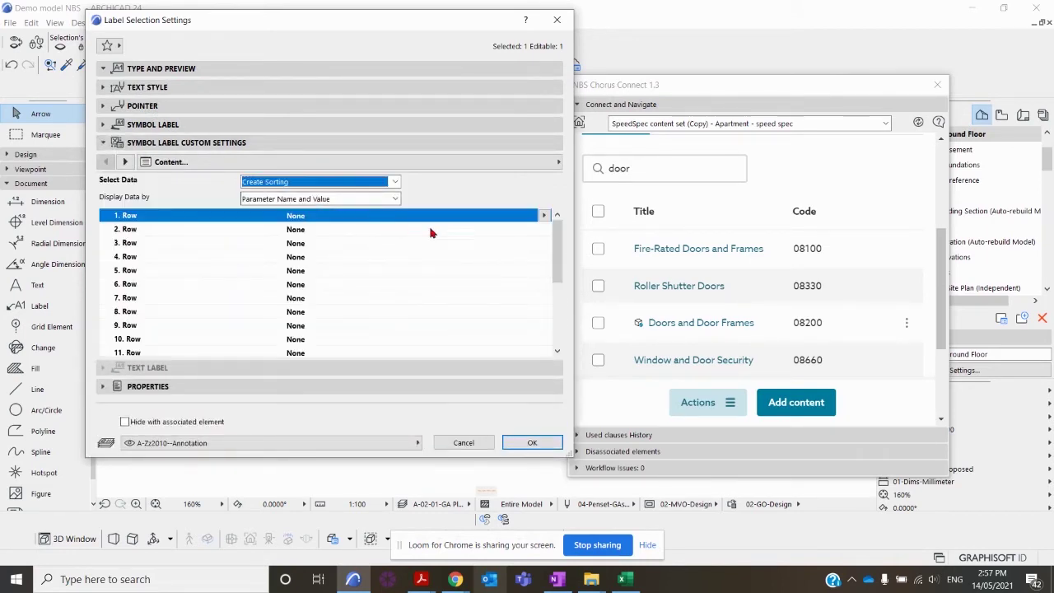
pyautogui.click(544, 215)
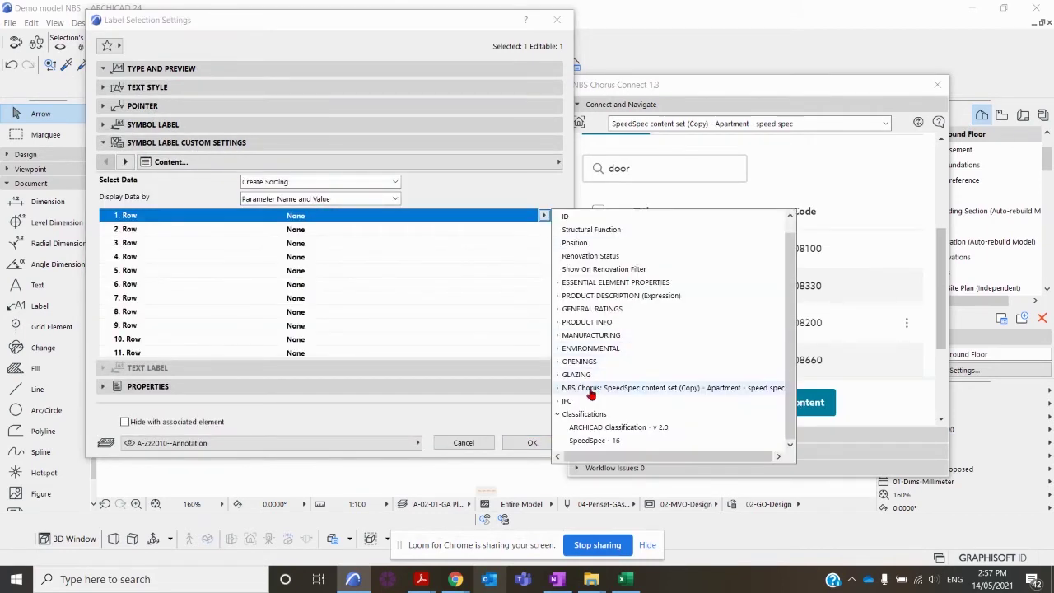
pyautogui.click(593, 440)
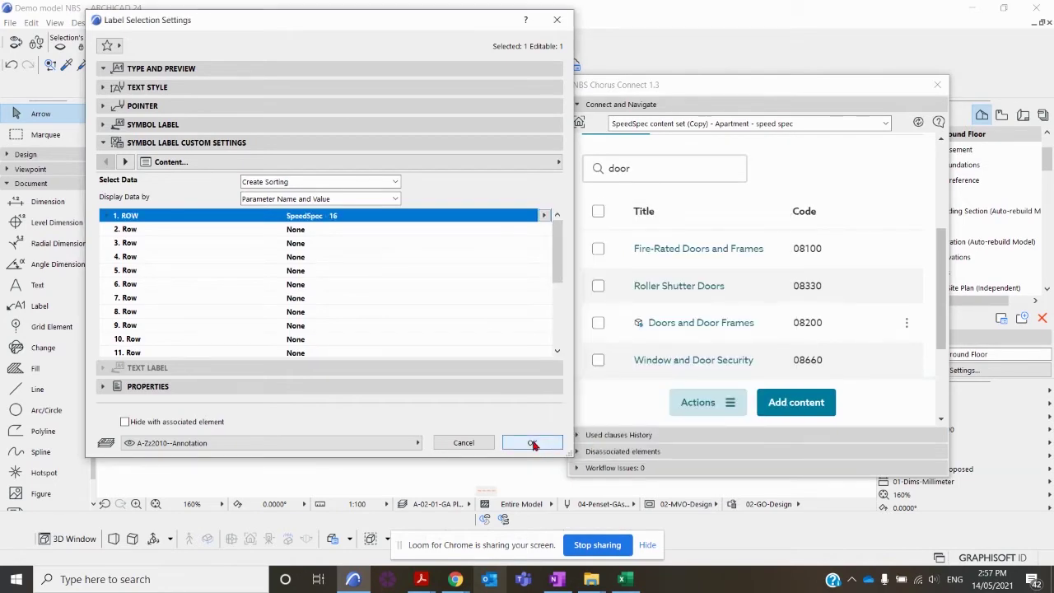
# Apply the label settings, move the SpeedSpec label below the wall, and move the Chorus palette aside.
pyautogui.click(532, 443)
pyautogui.scroll(-2, 274, 367)
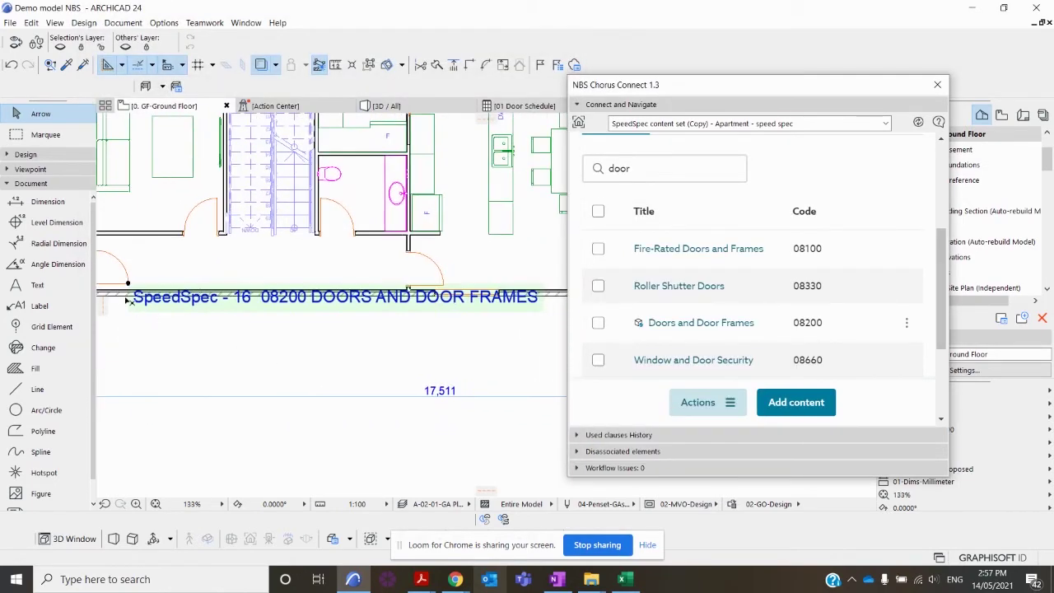
pyautogui.moveTo(132, 298); pyautogui.dragTo(135, 324)
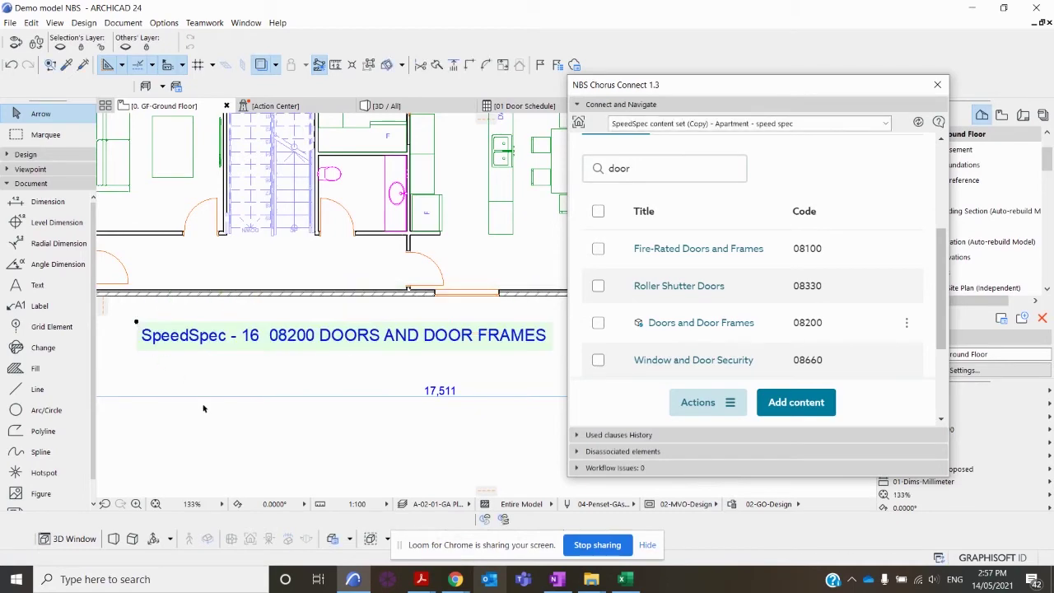
pyautogui.scroll(-2, 206, 412)
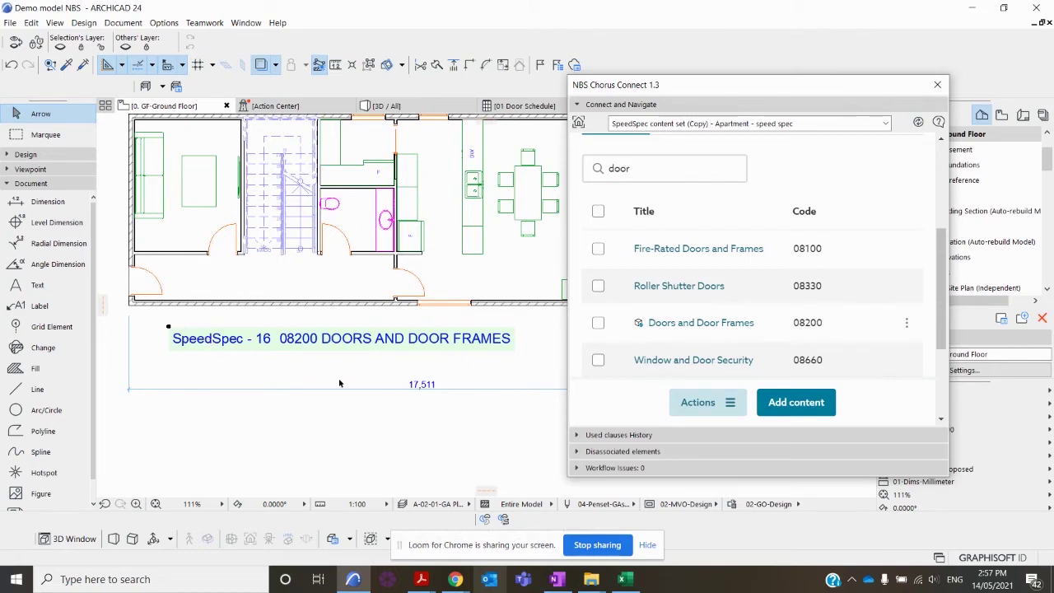
pyautogui.moveTo(681, 85); pyautogui.dragTo(761, 150)
# Add the Classifications field SpeedSpec - 16 to the 01 Door Schedule's scheme settings.
pyautogui.click(531, 106)
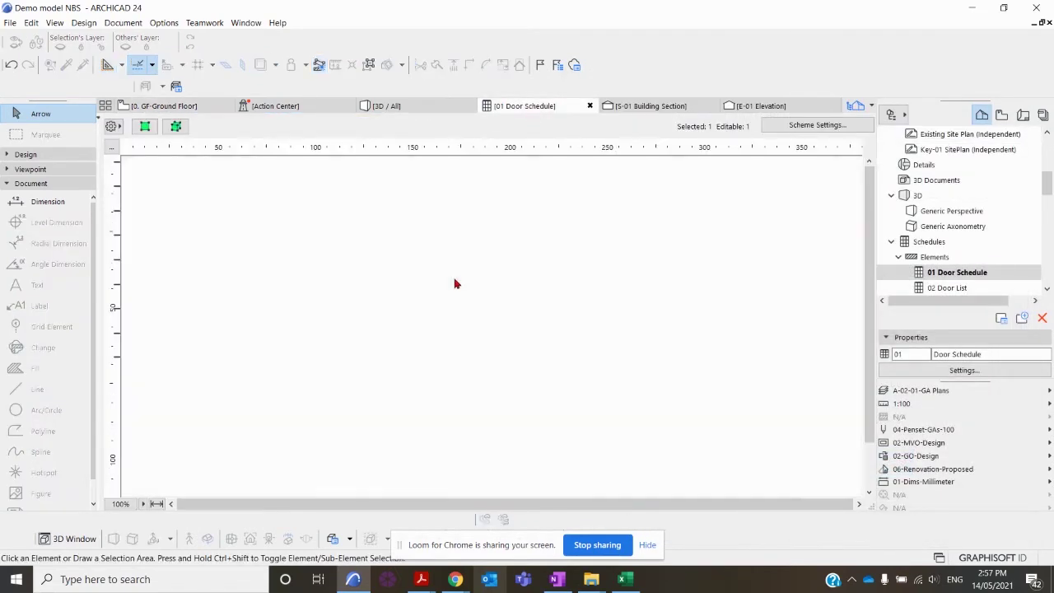
pyautogui.rightClick(522, 108)
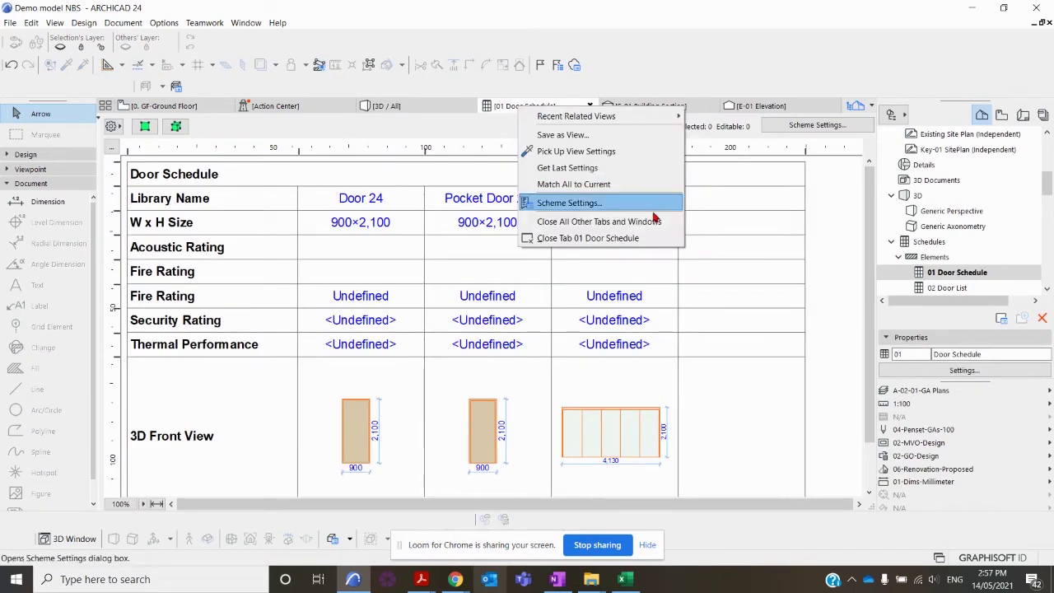
pyautogui.click(598, 213)
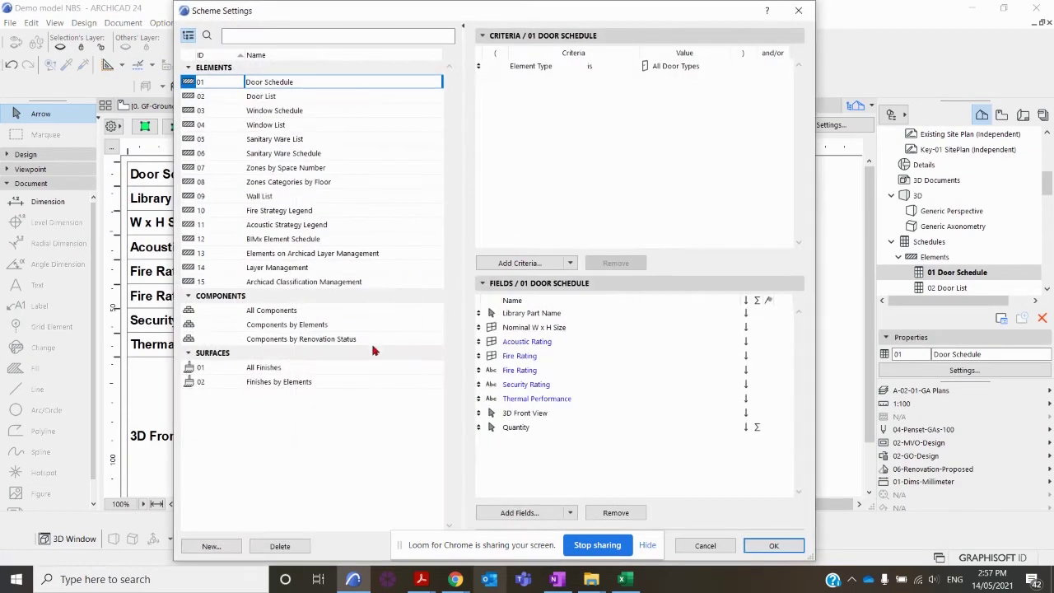
pyautogui.click(496, 519)
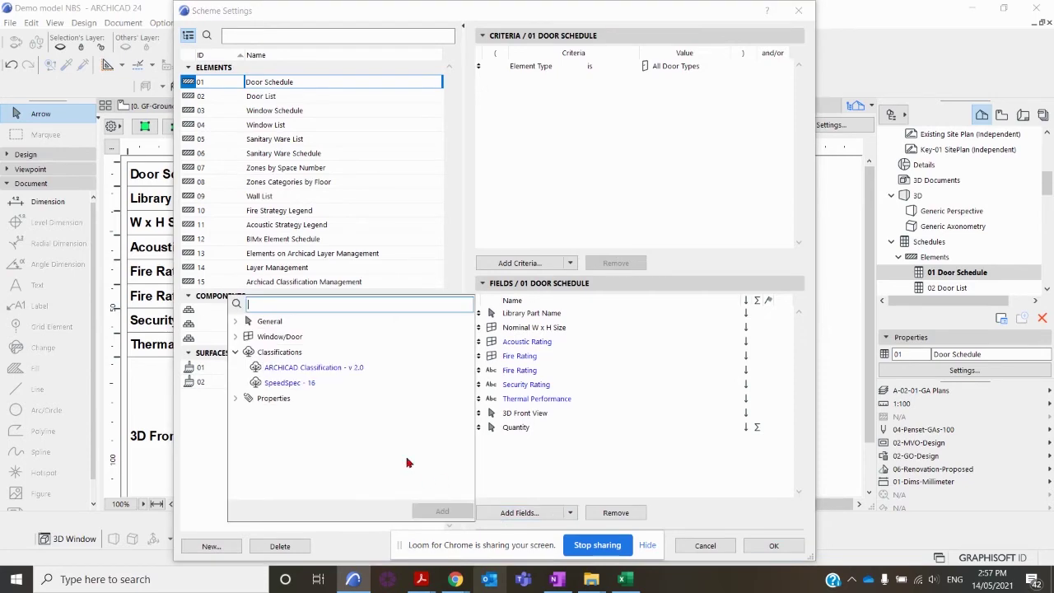
pyautogui.click(257, 385)
pyautogui.click(447, 512)
pyautogui.click(773, 545)
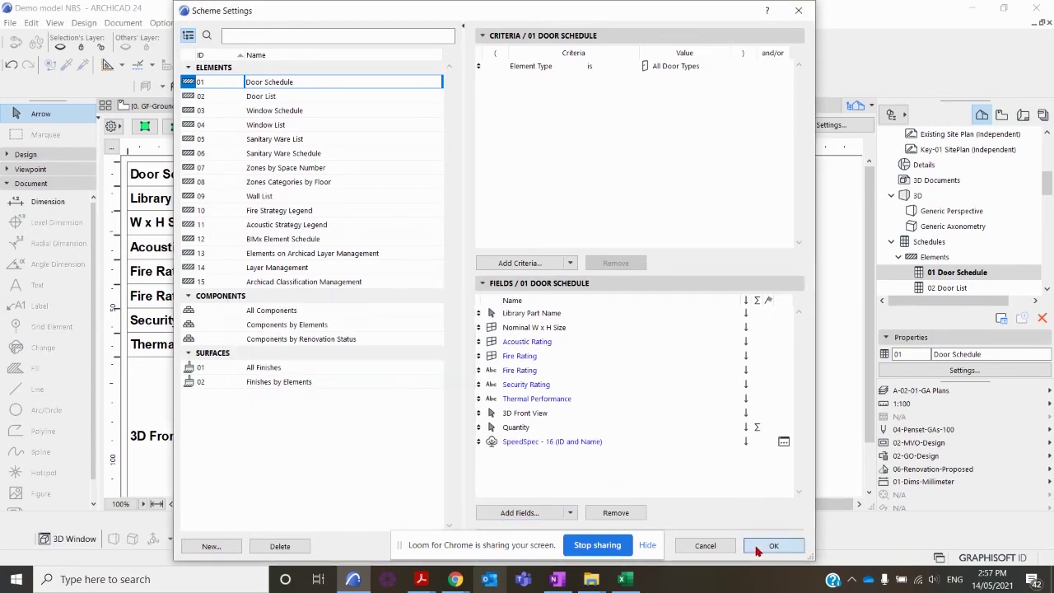
pyautogui.scroll(-2, 457, 335)
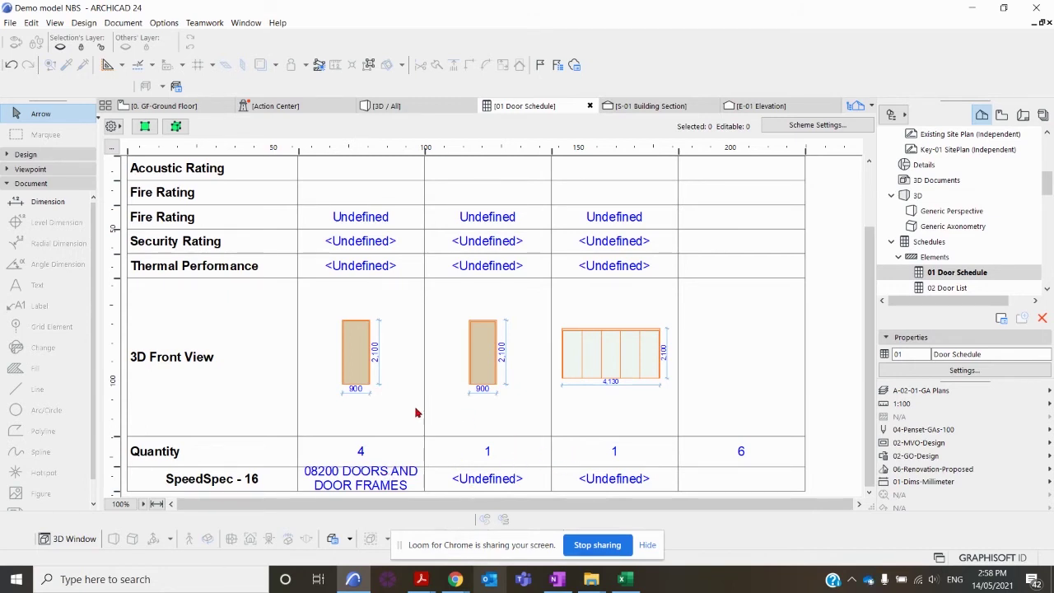
pyautogui.scroll(-3, 944, 231)
pyautogui.scroll(3, 943, 231)
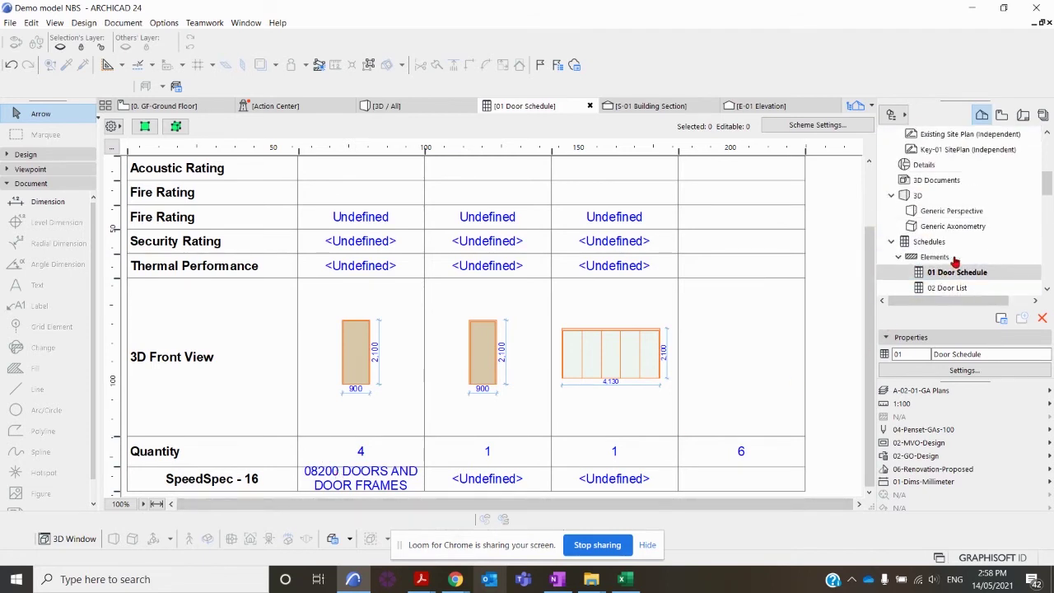
# Return to the GF-Ground Floor plan and view how the 08200 Doors and Door Frames section links to the model.
pyautogui.click(189, 107)
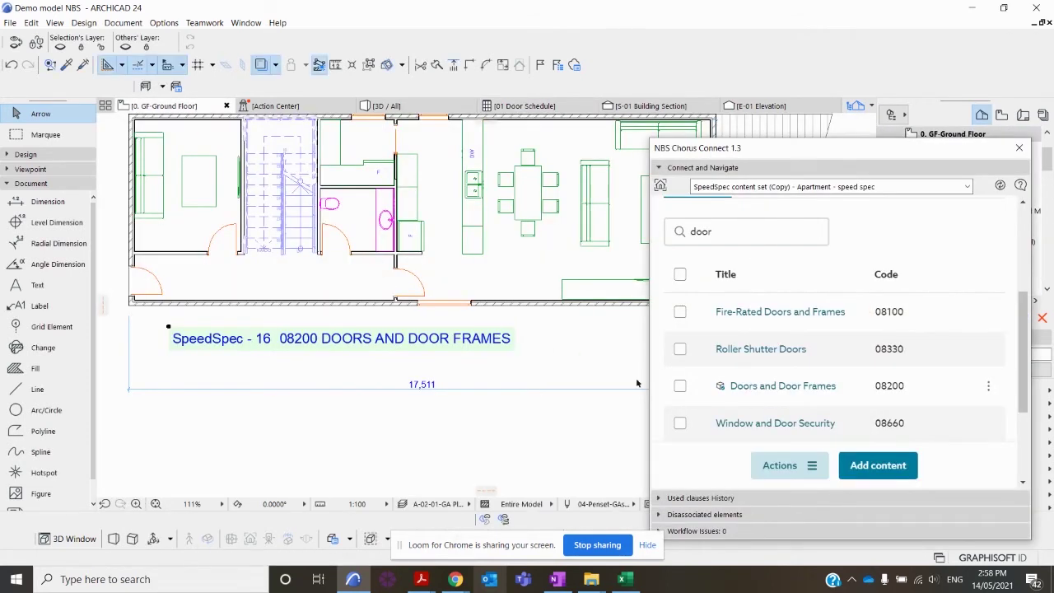
pyautogui.click(776, 387)
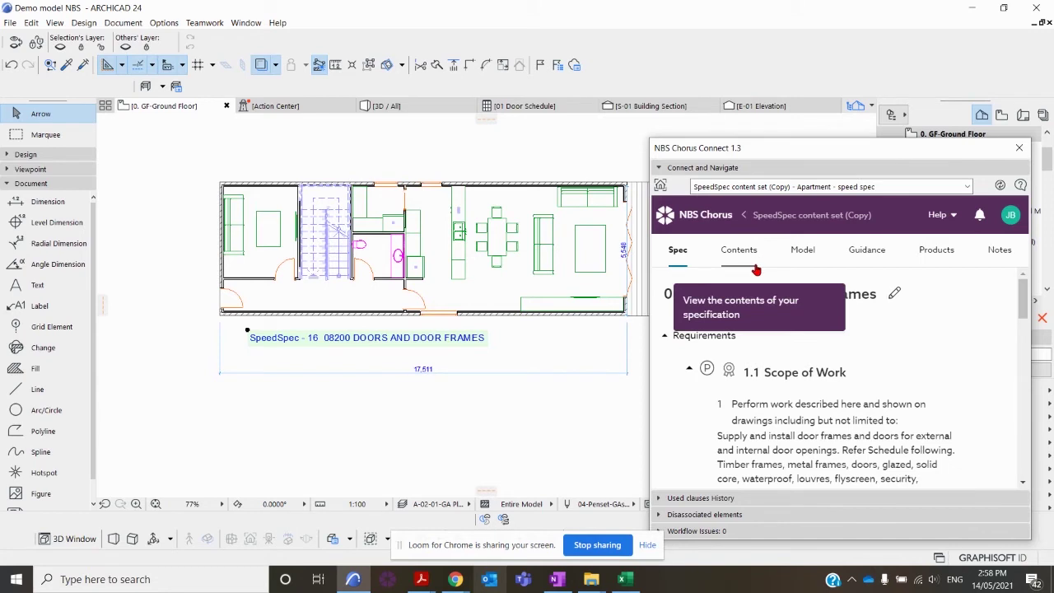
pyautogui.click(799, 257)
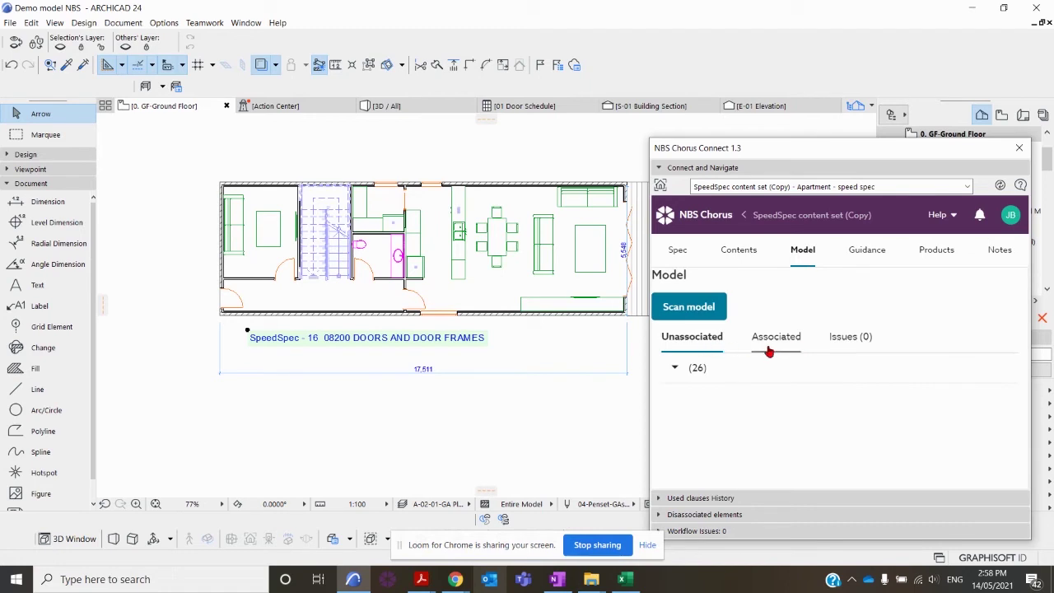
# List the associated elements under Virtual Type and locate the Doors and Door Frames doors.
pyautogui.click(676, 367)
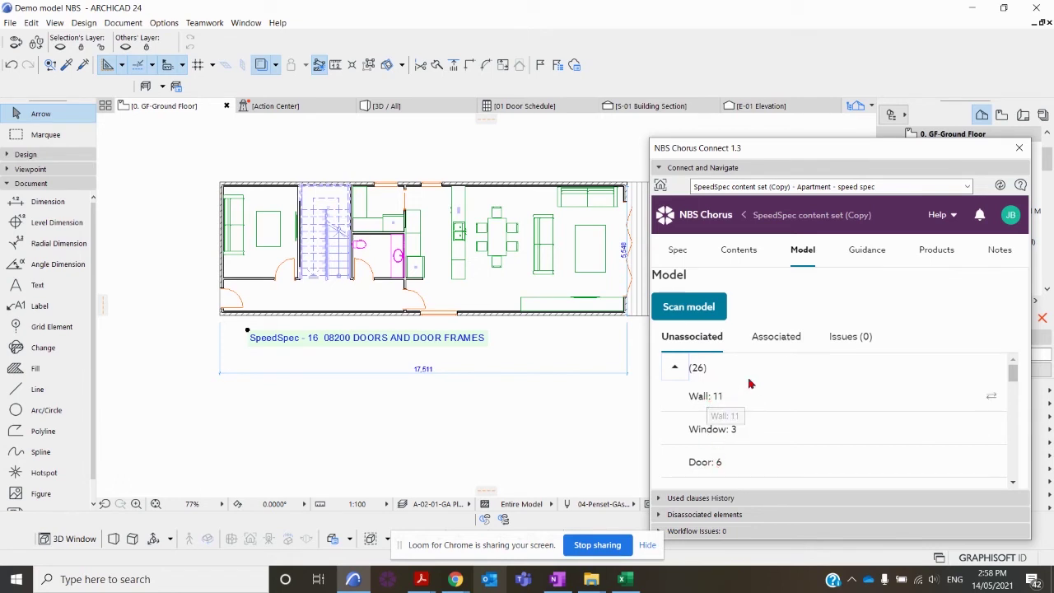
pyautogui.click(766, 341)
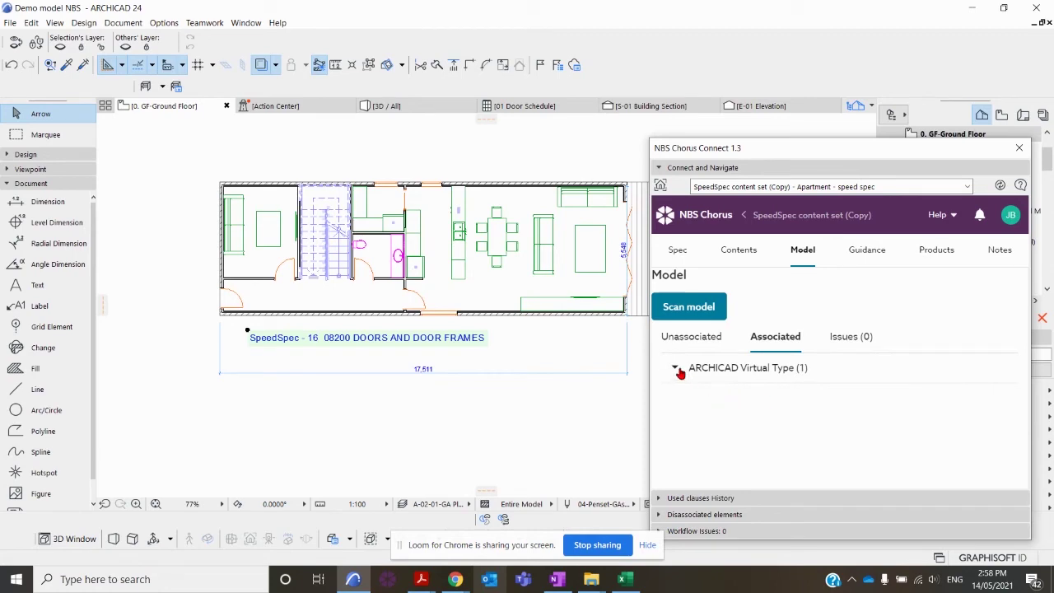
pyautogui.click(677, 369)
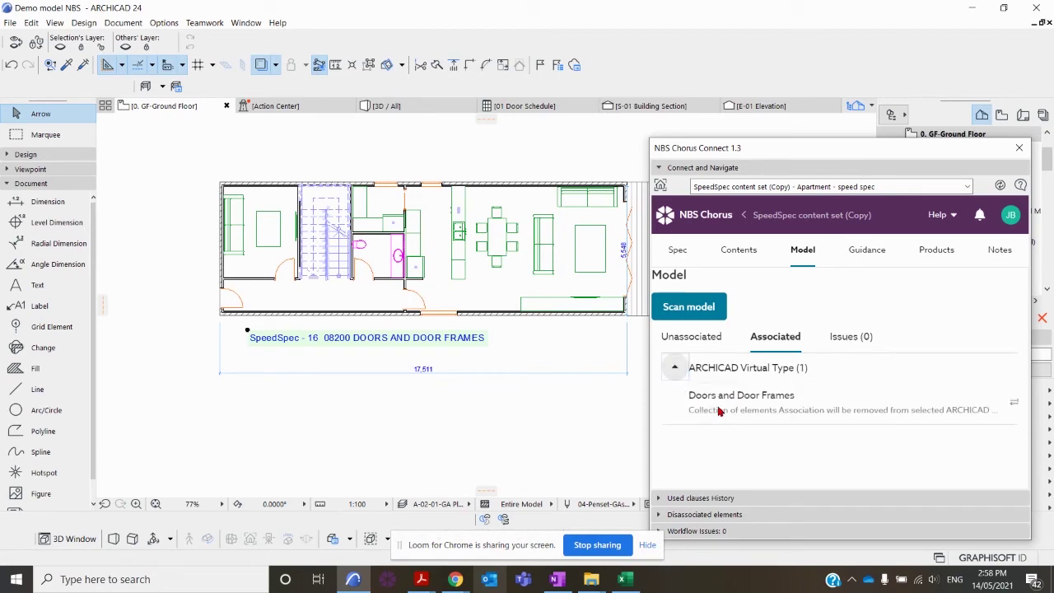
pyautogui.click(1009, 406)
pyautogui.scroll(-3, 465, 387)
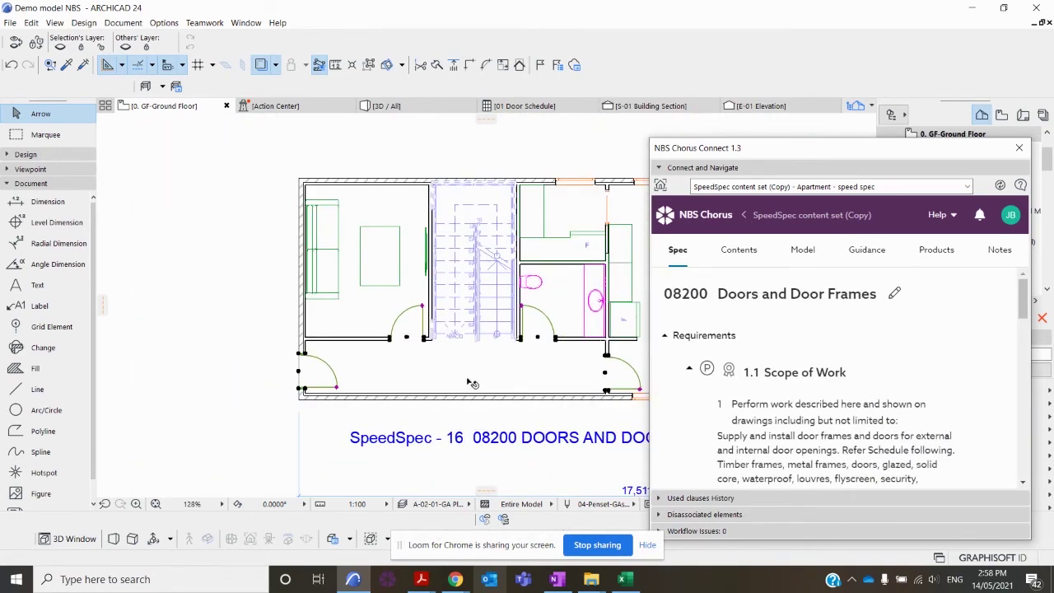
pyautogui.click(802, 255)
pyautogui.click(840, 339)
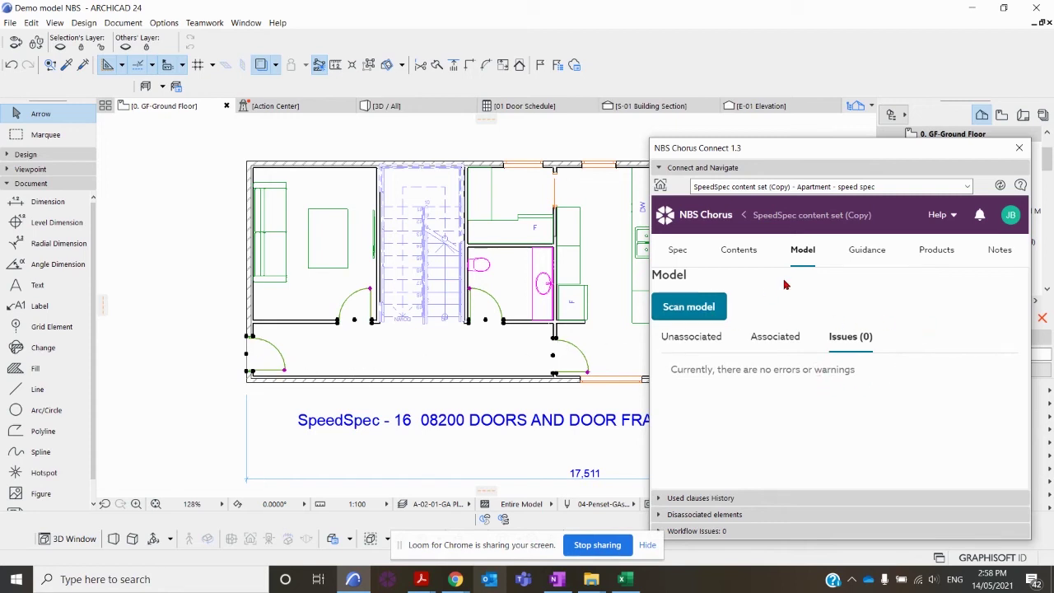
# Leave the model issues page and return to the 08200 clause text beside the floor plan.
pyautogui.click(741, 257)
pyautogui.click(684, 255)
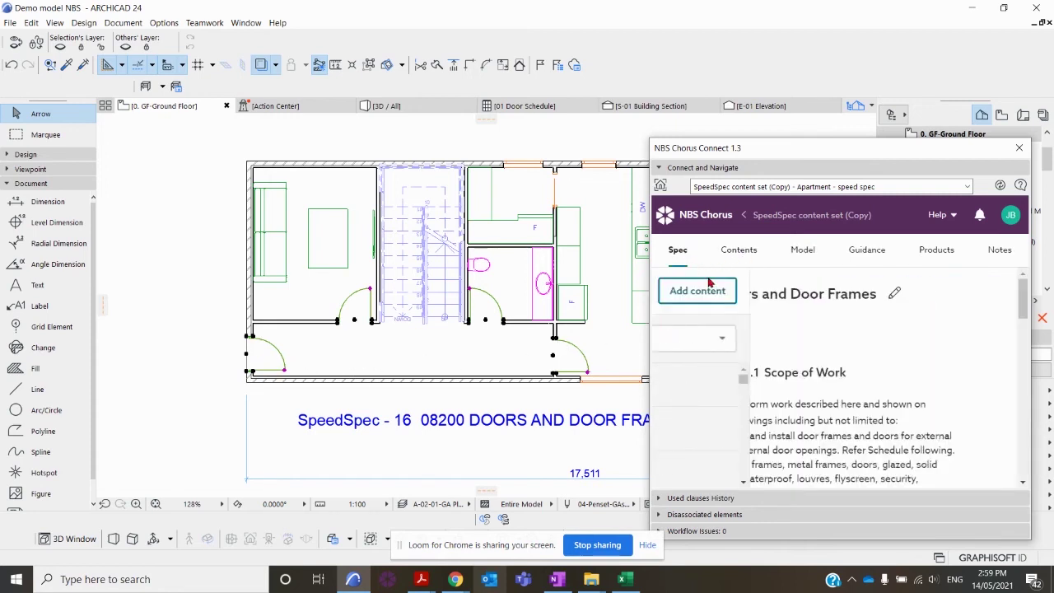
pyautogui.scroll(-5, 364, 302)
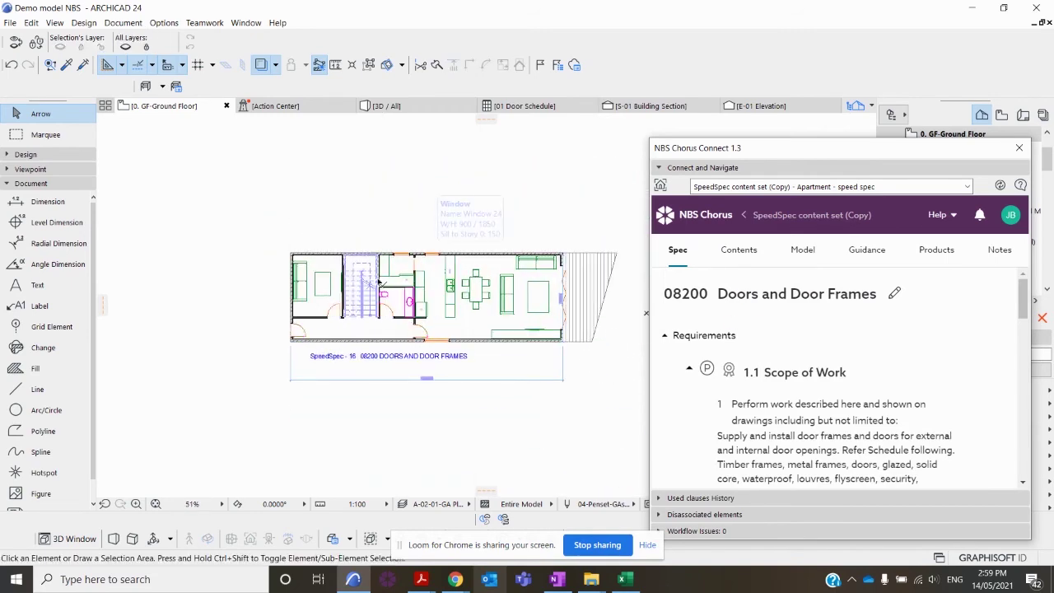
pyautogui.scroll(-2, 399, 223)
pyautogui.scroll(-1, 399, 221)
pyautogui.scroll(4, 414, 172)
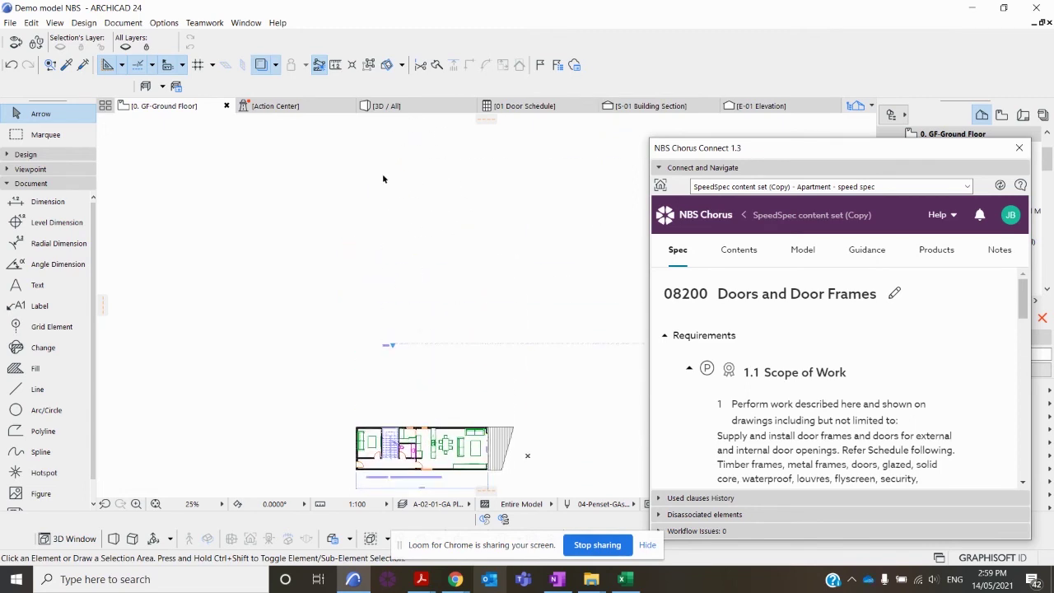
pyautogui.moveTo(432, 288); pyautogui.dragTo(438, 221, button='middle')
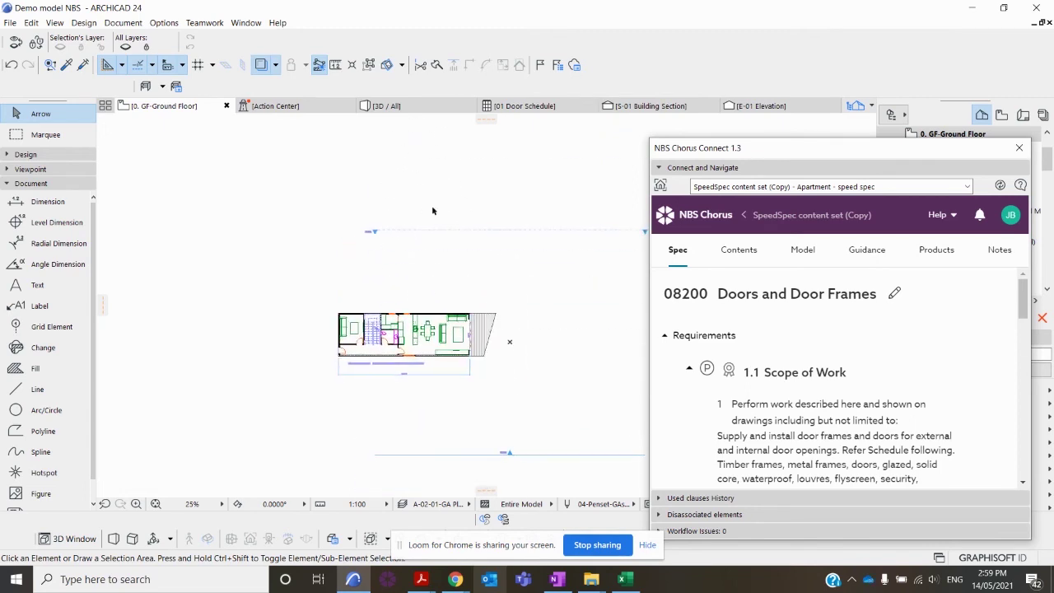
pyautogui.scroll(1, 451, 390)
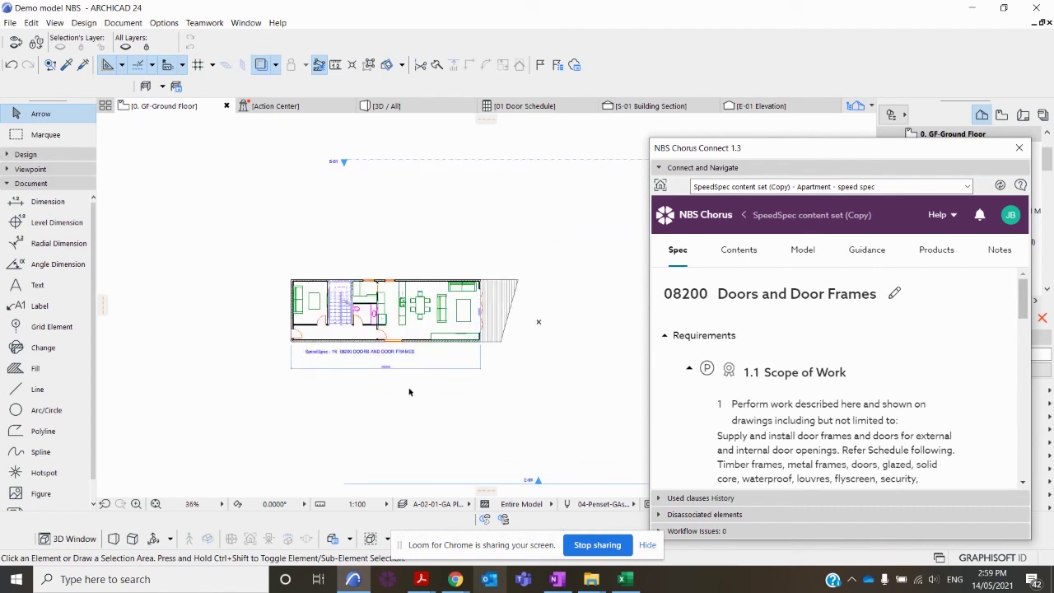
# Show the Chorus Model page listing 26 unassociated elements, with 0 issues, beside the ground floor plan.
pyautogui.click(803, 251)
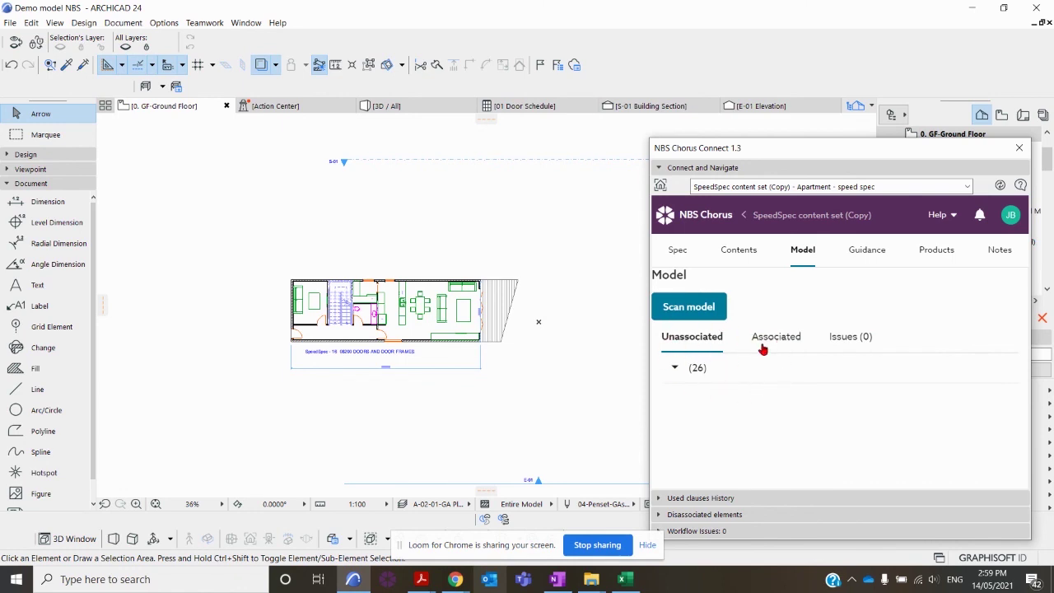
pyautogui.scroll(-2, 405, 193)
pyautogui.moveTo(405, 194); pyautogui.dragTo(445, 233, button='middle')
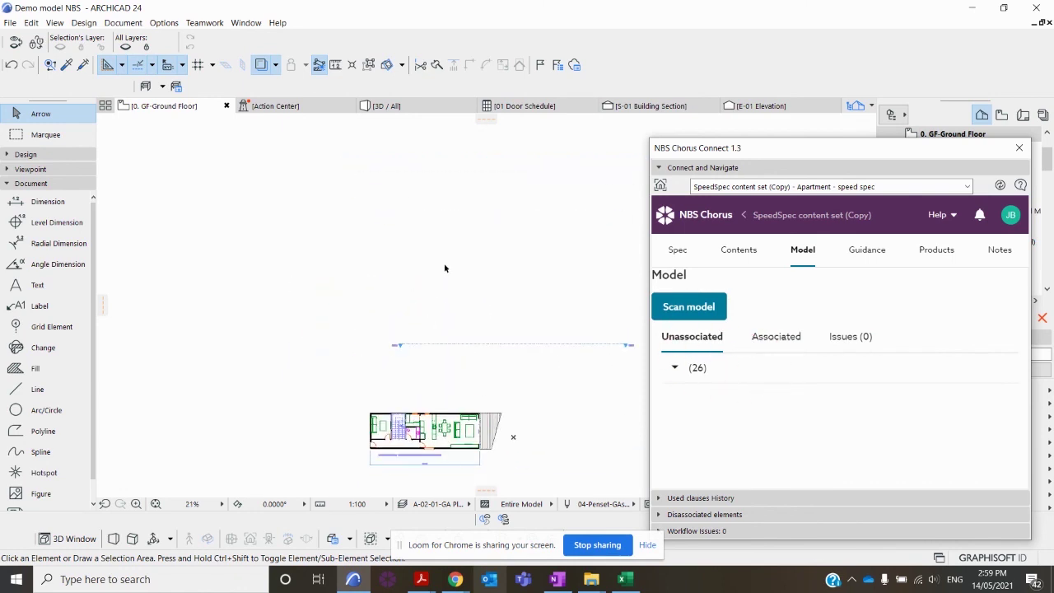
pyautogui.moveTo(467, 290); pyautogui.dragTo(444, 264, button='middle')
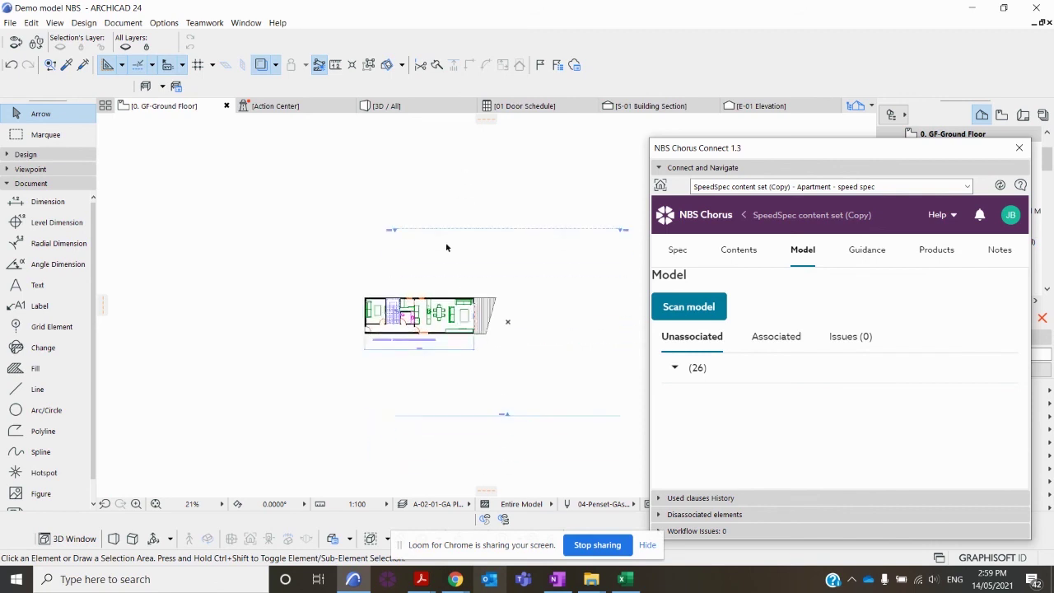
pyautogui.scroll(3, 397, 366)
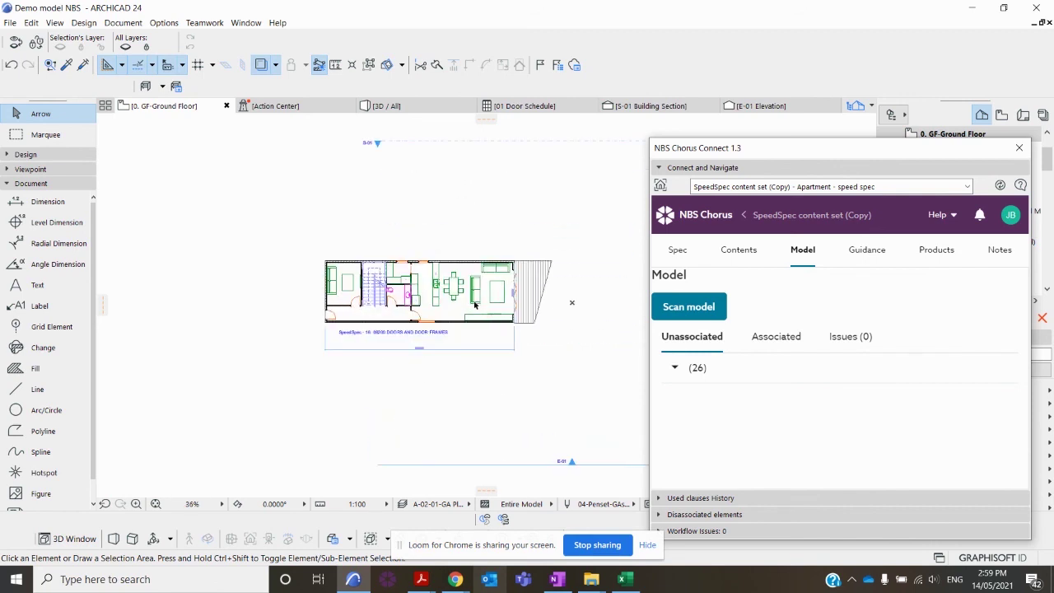
pyautogui.scroll(3, 371, 321)
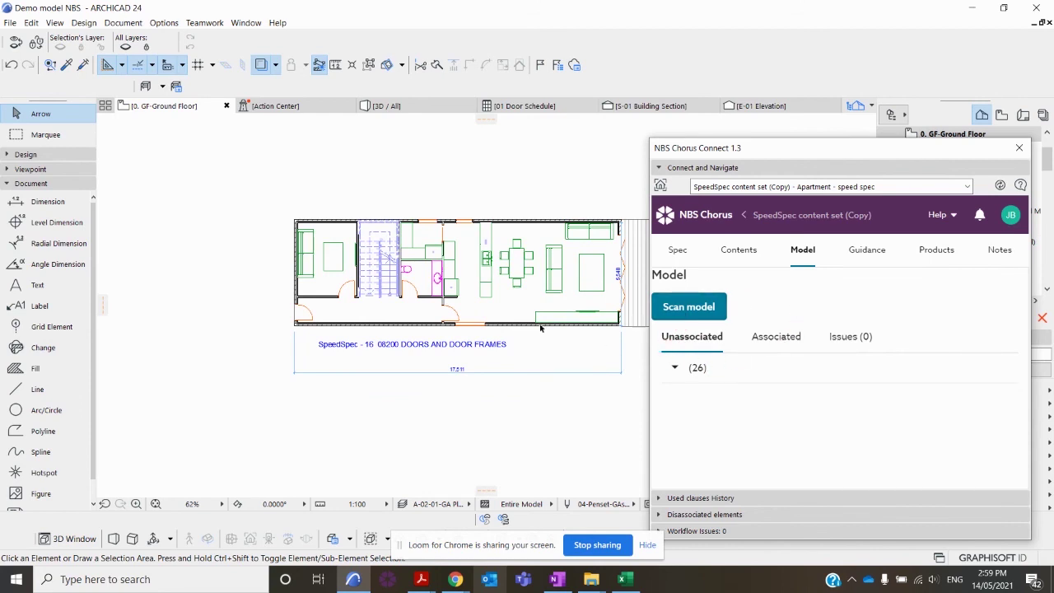
pyautogui.scroll(-2, 445, 297)
pyautogui.scroll(-4, 457, 247)
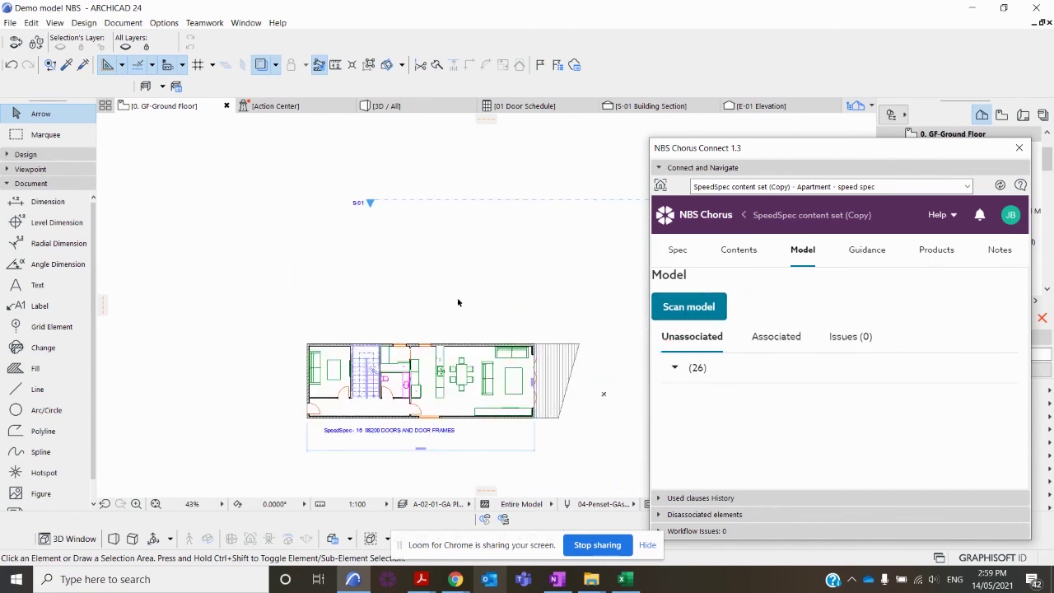